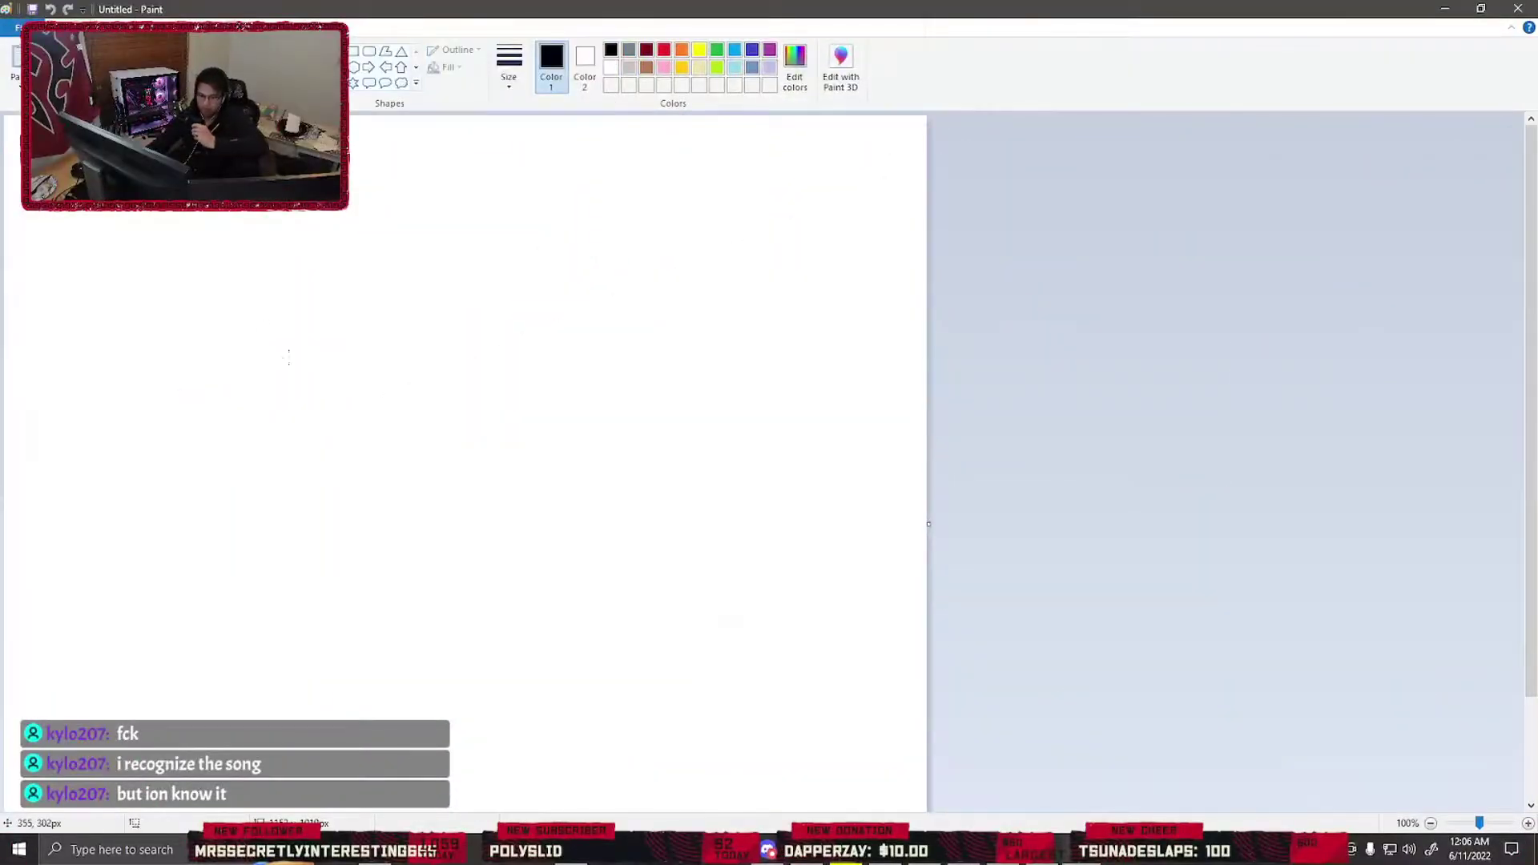
# Pencil-draw the long-necked, goose-headed animal's outline and beak, then add a dot eye and tail tuft
pyautogui.moveTo(508, 336)
pyautogui.mouseDown()
pyautogui.moveTo(564, 338)
pyautogui.moveTo(519, 359)
pyautogui.moveTo(460, 305)
pyautogui.moveTo(451, 448)
pyautogui.moveTo(520, 372)
pyautogui.moveTo(510, 467)
pyautogui.moveTo(306, 465)
pyautogui.moveTo(280, 483)
pyautogui.moveTo(241, 618)
pyautogui.mouseUp()
pyautogui.moveTo(263, 534)
pyautogui.mouseDown()
pyautogui.moveTo(287, 553)
pyautogui.moveTo(284, 611)
pyautogui.moveTo(309, 618)
pyautogui.moveTo(329, 619)
pyautogui.moveTo(331, 552)
pyautogui.moveTo(351, 576)
pyautogui.moveTo(348, 612)
pyautogui.moveTo(391, 603)
pyautogui.moveTo(375, 589)
pyautogui.moveTo(383, 561)
pyautogui.moveTo(449, 563)
pyautogui.moveTo(451, 594)
pyautogui.moveTo(491, 607)
pyautogui.moveTo(489, 564)
pyautogui.moveTo(509, 563)
pyautogui.moveTo(523, 604)
pyautogui.moveTo(555, 601)
pyautogui.moveTo(553, 564)
pyautogui.moveTo(518, 521)
pyautogui.moveTo(514, 458)
pyautogui.mouseUp()
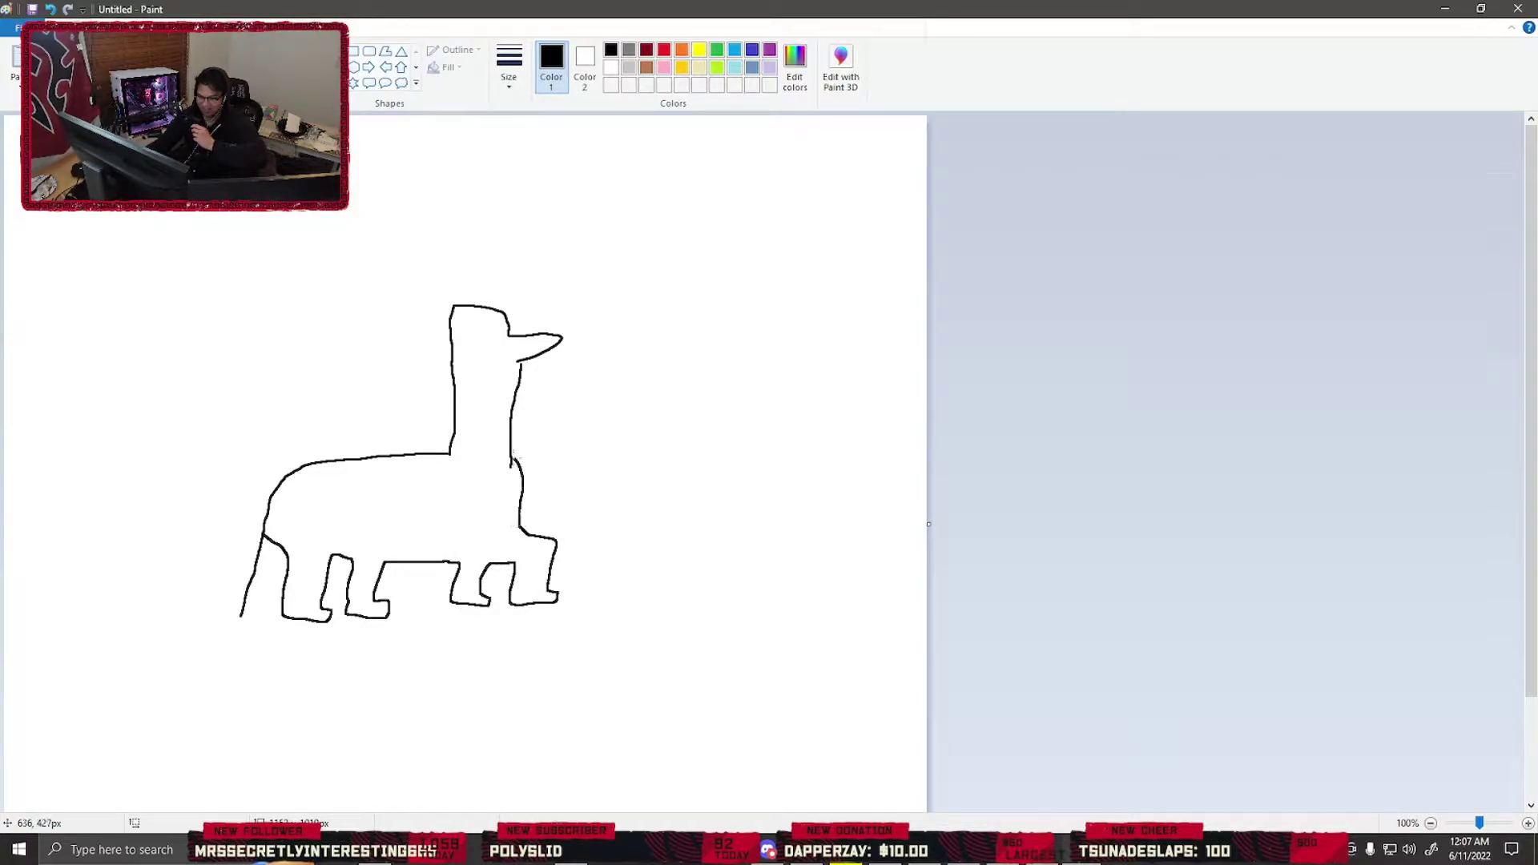
pyautogui.moveTo(470, 320); pyautogui.dragTo(475, 316)
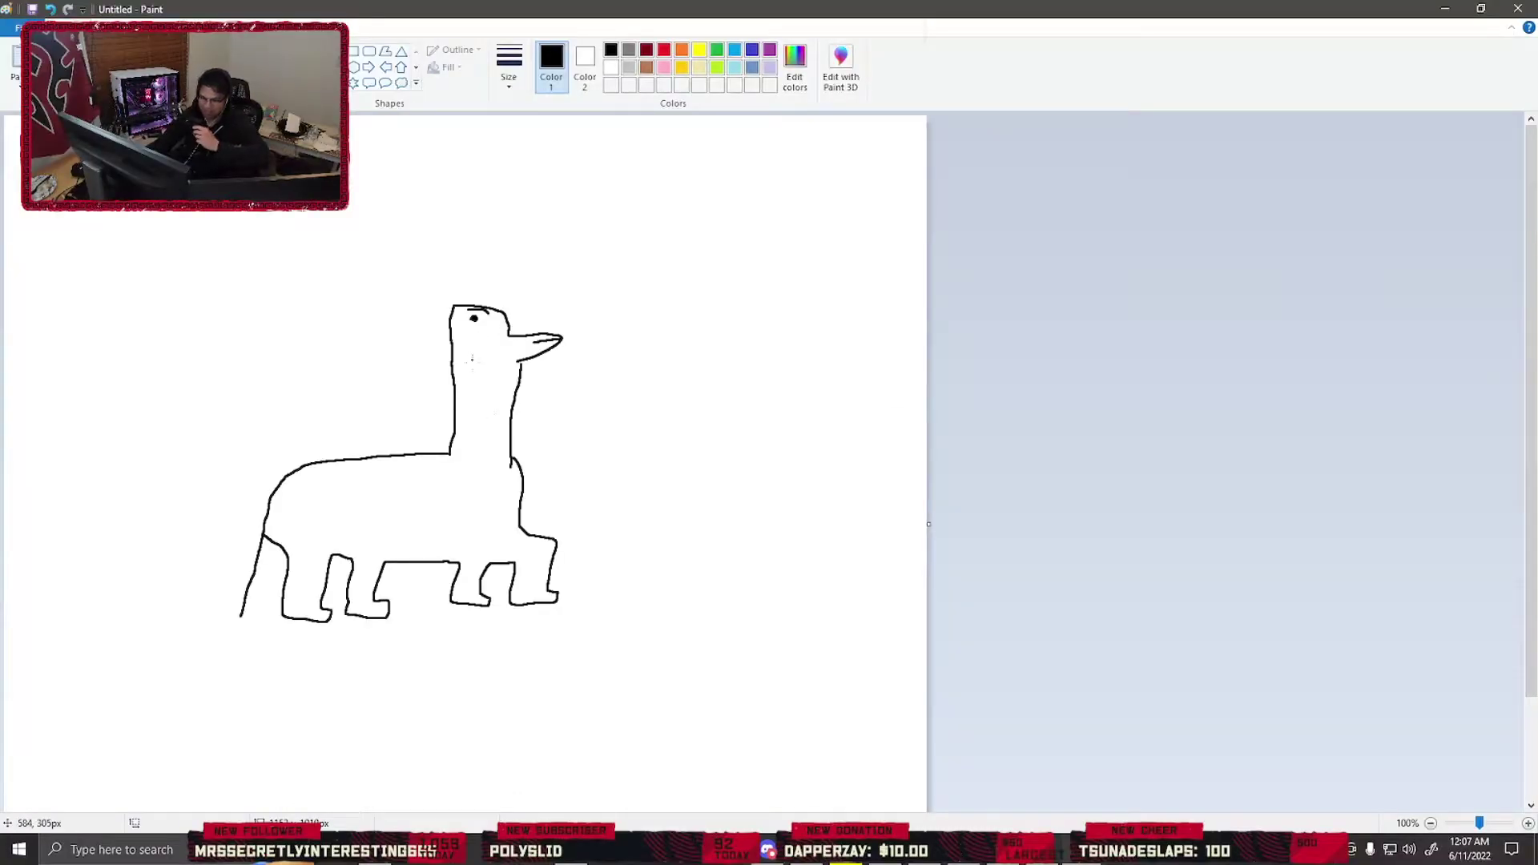
pyautogui.moveTo(240, 617)
pyautogui.mouseDown()
pyautogui.moveTo(231, 633)
pyautogui.moveTo(244, 630)
pyautogui.mouseUp()
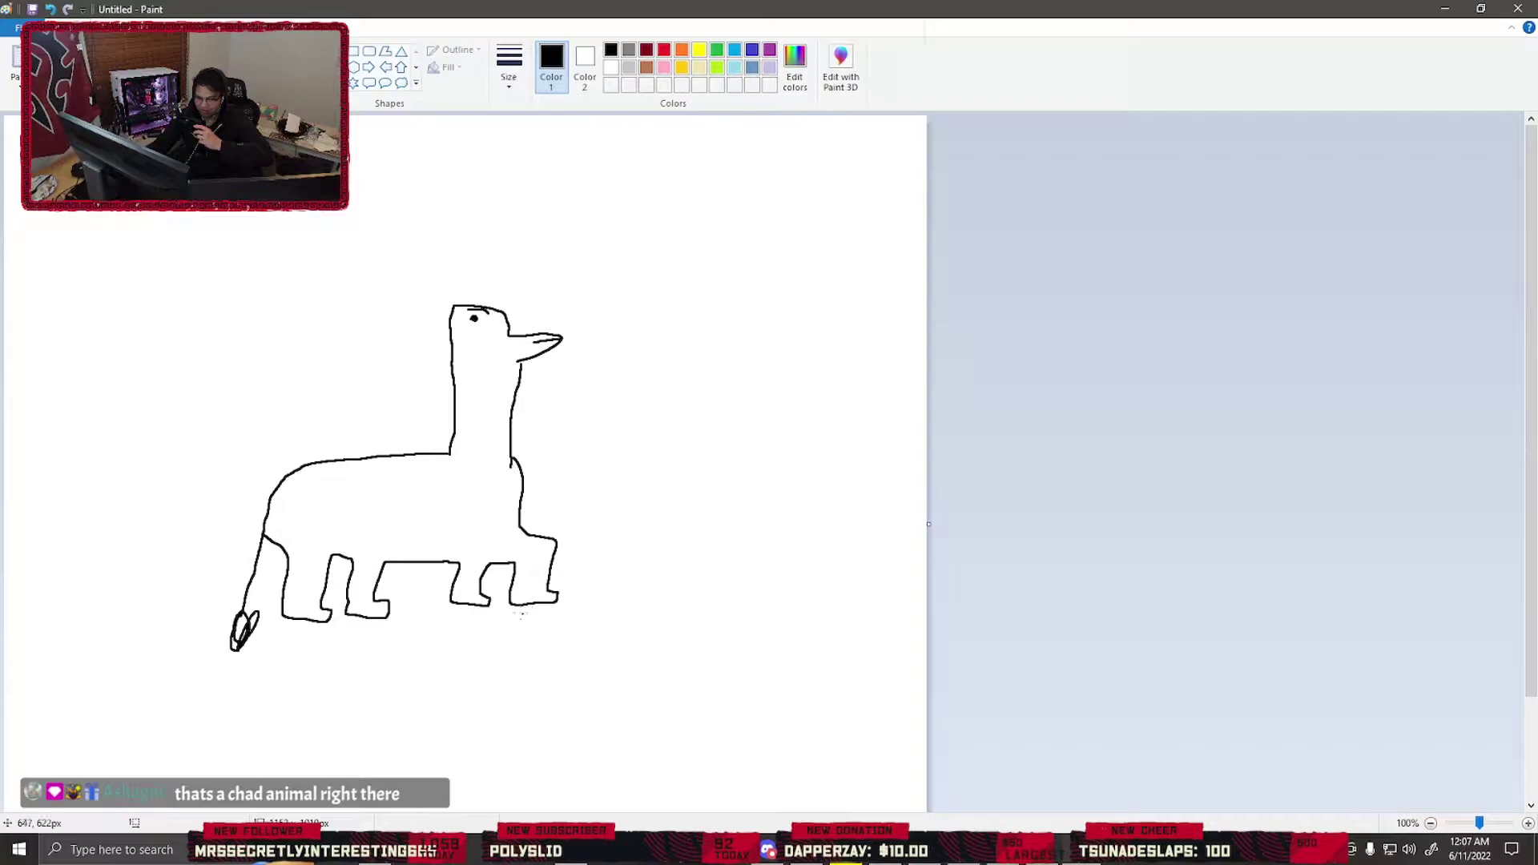
# Add a front-foot line to the animal and draw a smiling stick figure to its right
pyautogui.moveTo(548, 590); pyautogui.dragTo(285, 579)
pyautogui.moveTo(744, 329)
pyautogui.mouseDown()
pyautogui.moveTo(749, 390)
pyautogui.moveTo(724, 329)
pyautogui.mouseUp()
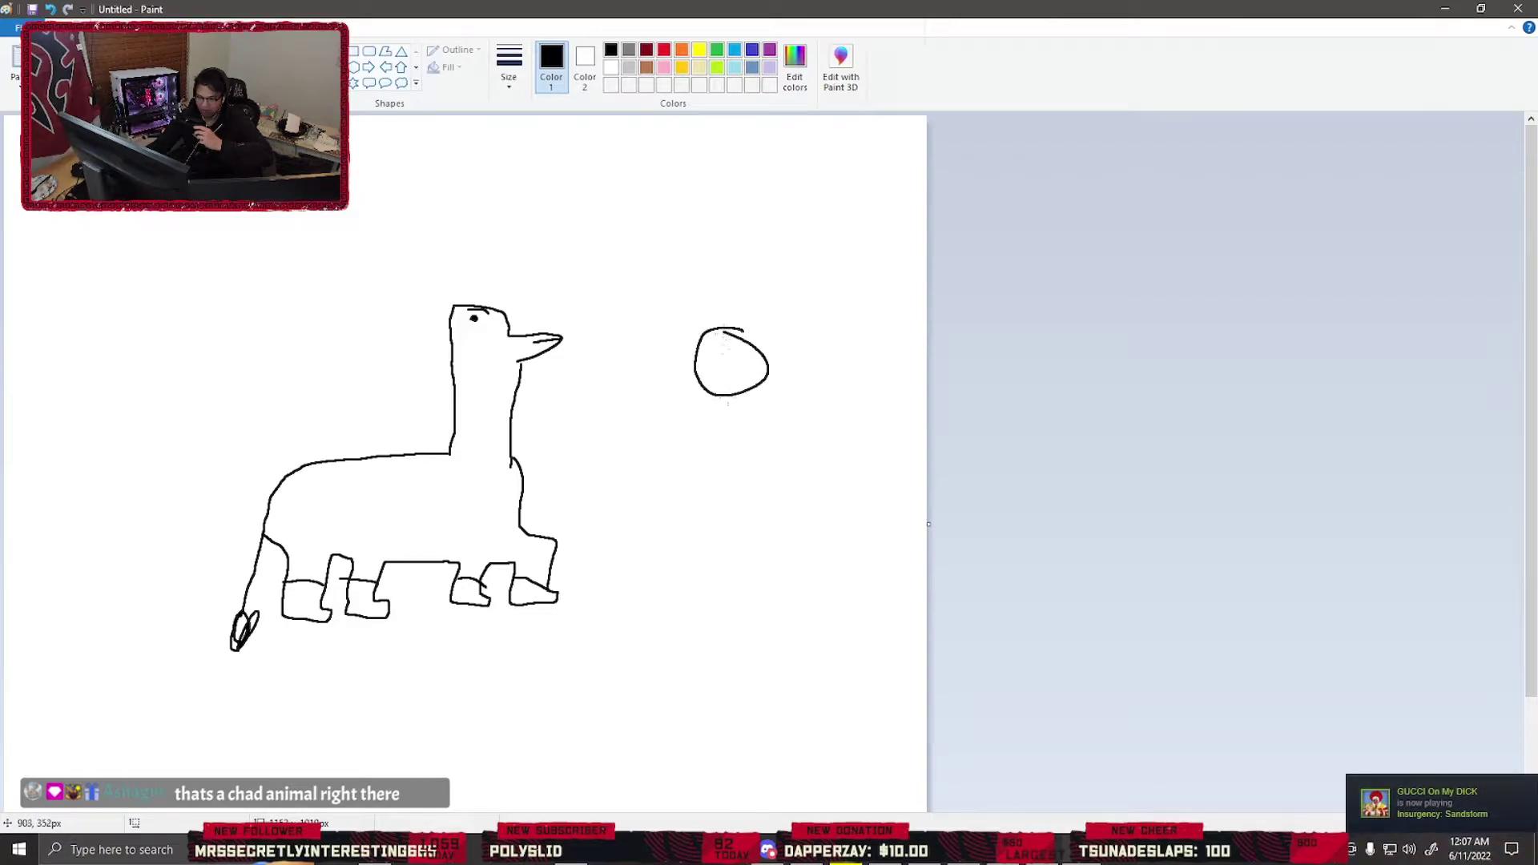
pyautogui.moveTo(727, 398); pyautogui.dragTo(750, 573)
pyautogui.moveTo(719, 494); pyautogui.dragTo(697, 585)
pyautogui.moveTo(724, 426); pyautogui.dragTo(680, 463)
pyautogui.moveTo(723, 426); pyautogui.dragTo(769, 459)
pyautogui.moveTo(727, 370); pyautogui.dragTo(741, 369)
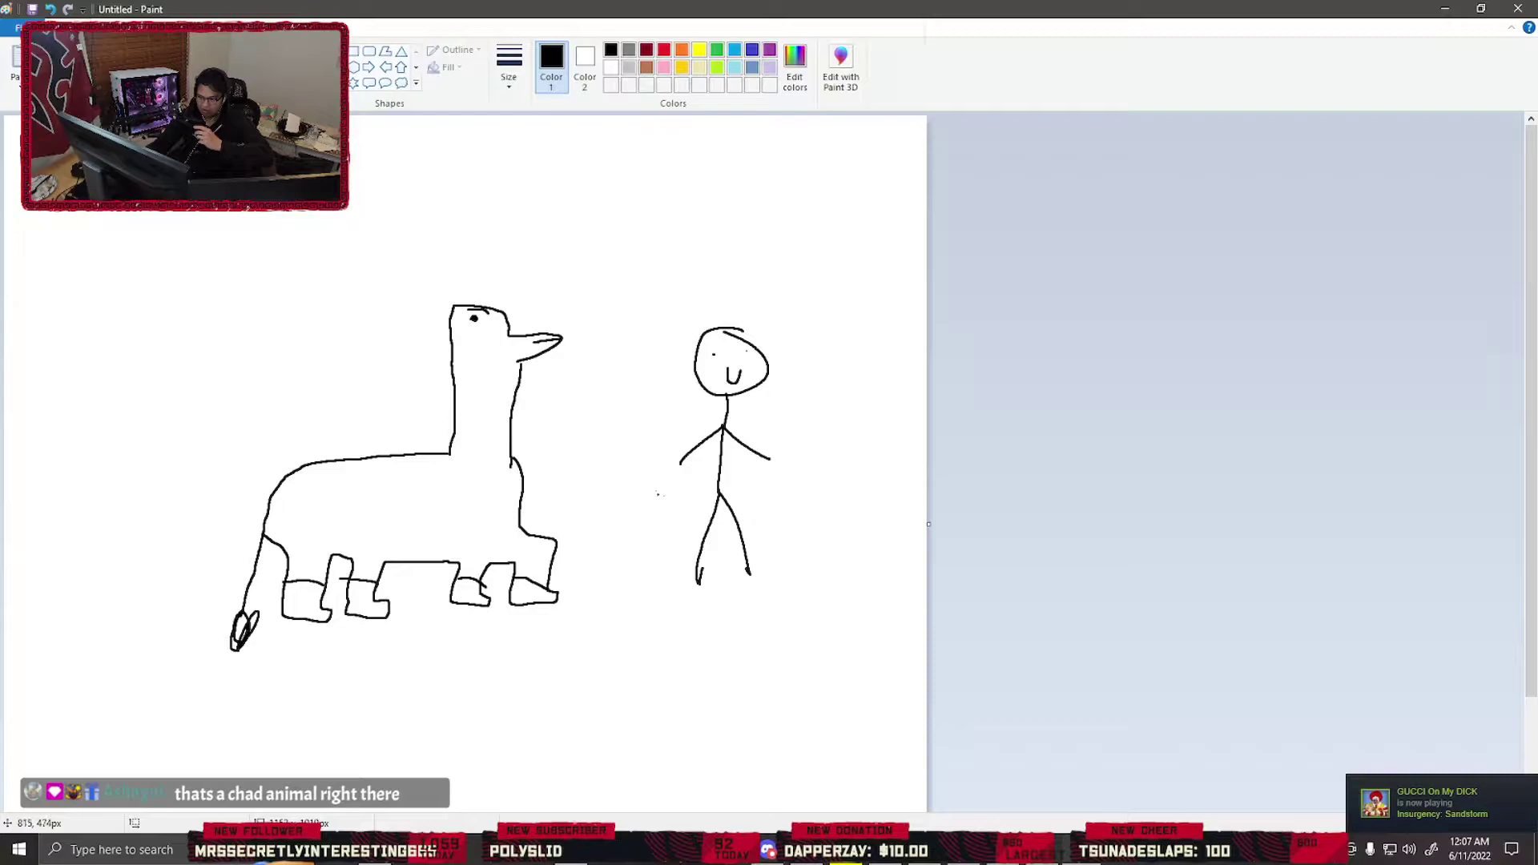
# Draw a curved leash from the animal to the figure and a long horizontal ground line below
pyautogui.moveTo(559, 567)
pyautogui.mouseDown()
pyautogui.moveTo(671, 402)
pyautogui.moveTo(671, 479)
pyautogui.mouseUp()
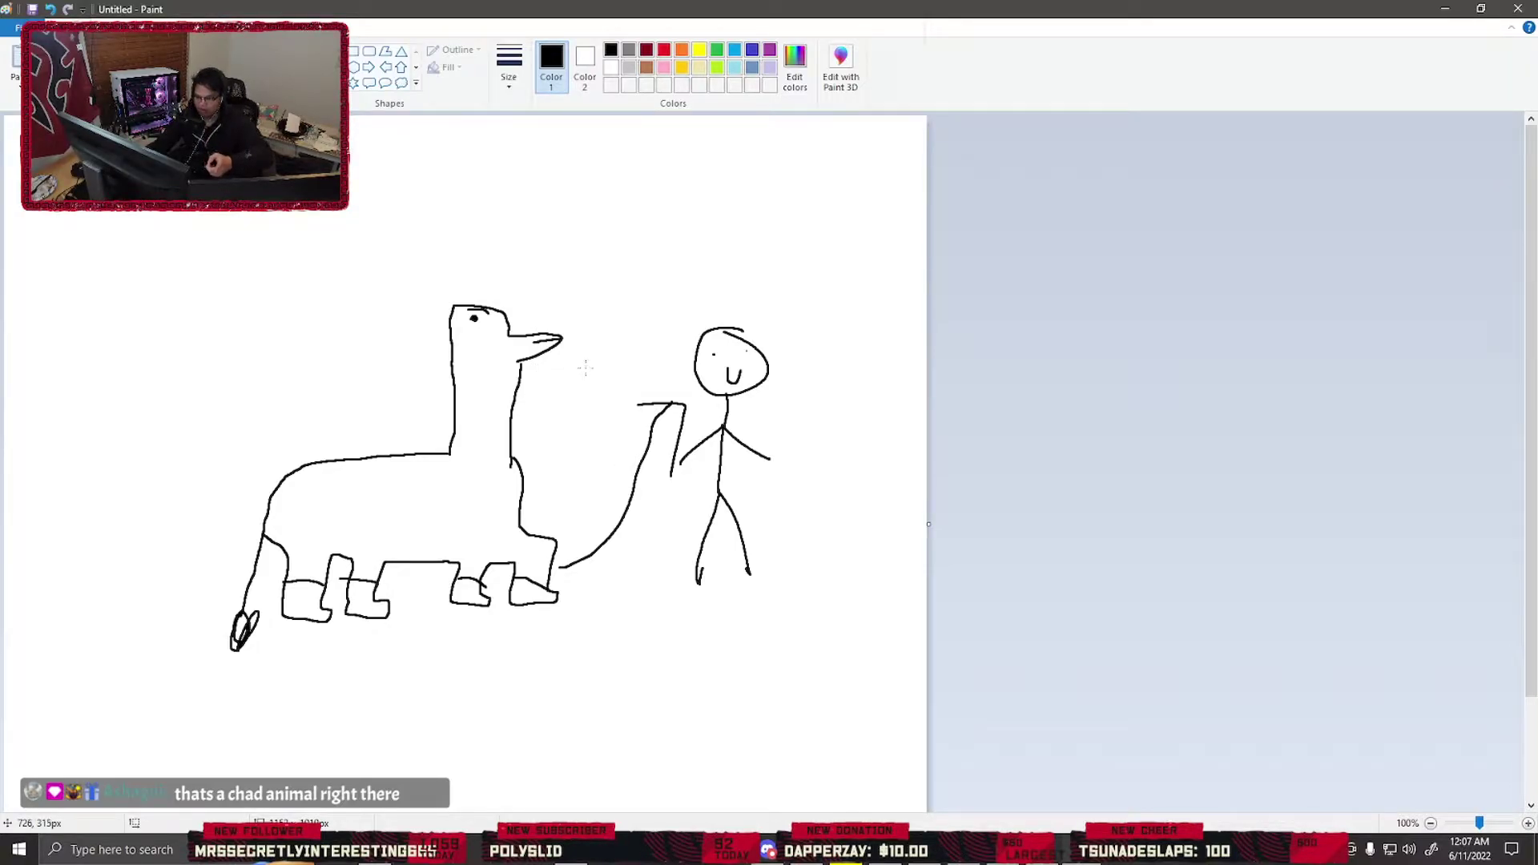
pyautogui.scroll(-3, 599, 400)
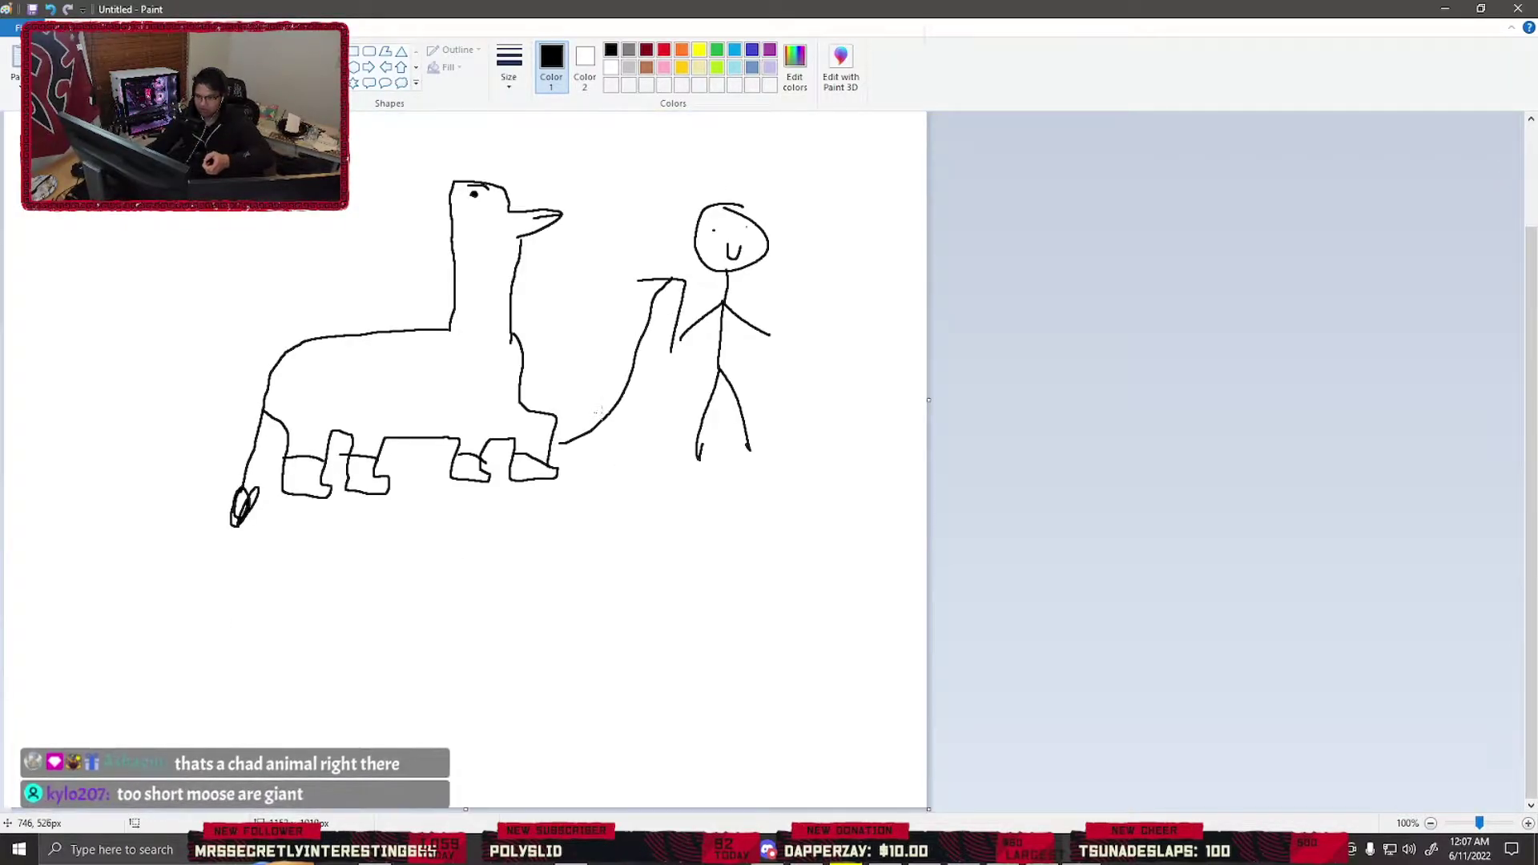
pyautogui.moveTo(11, 550); pyautogui.dragTo(878, 549)
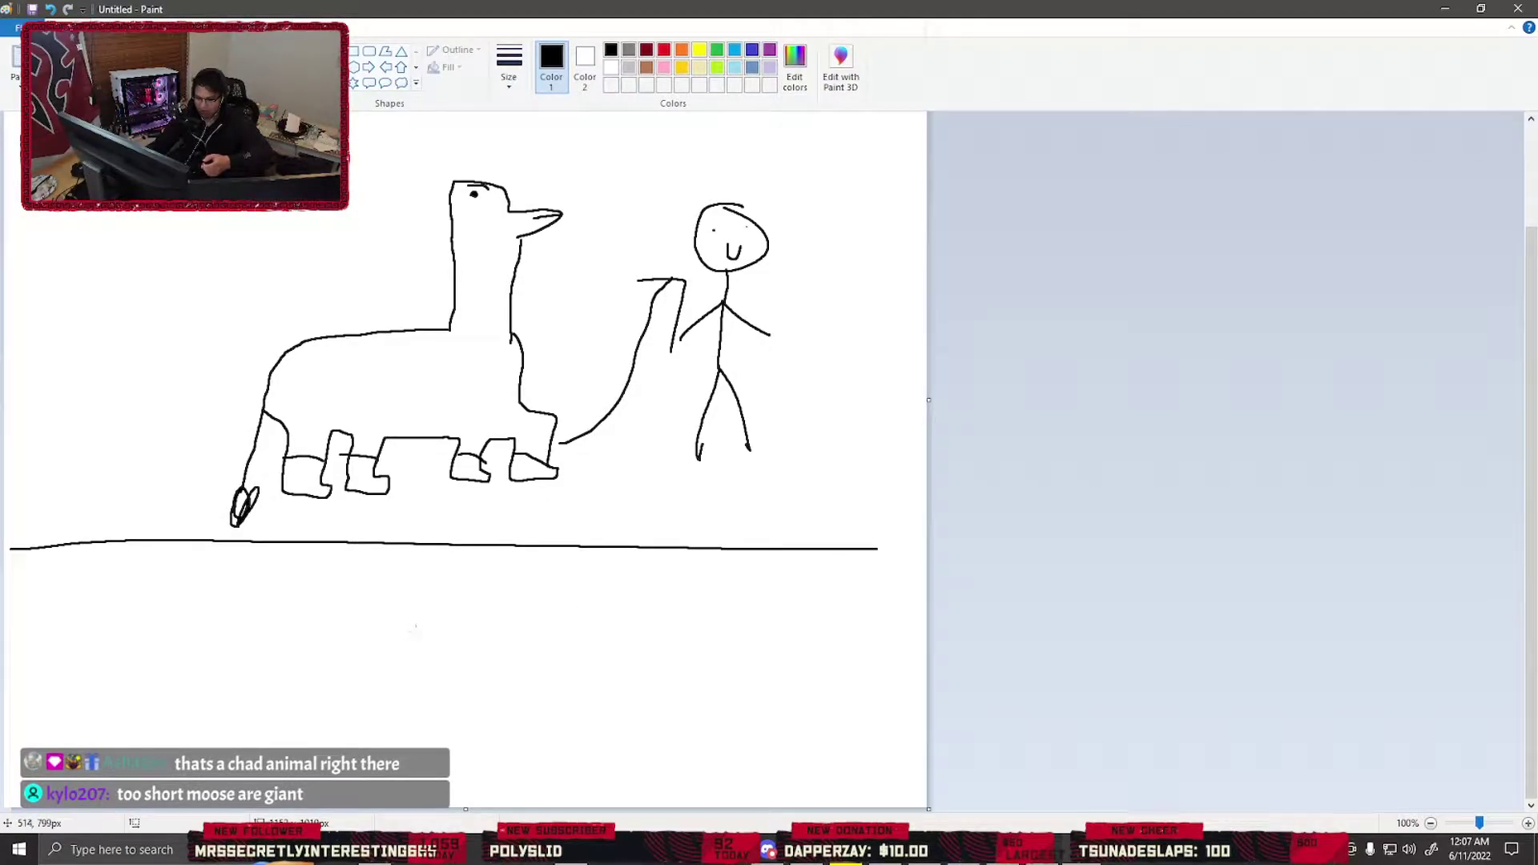
# Below the ground line, outline the antlered creature's body and add a long pointed wing
pyautogui.moveTo(415, 630)
pyautogui.mouseDown()
pyautogui.moveTo(490, 642)
pyautogui.moveTo(465, 670)
pyautogui.moveTo(420, 672)
pyautogui.moveTo(419, 628)
pyautogui.moveTo(478, 613)
pyautogui.moveTo(458, 589)
pyautogui.moveTo(435, 581)
pyautogui.moveTo(406, 620)
pyautogui.moveTo(378, 577)
pyautogui.moveTo(344, 588)
pyautogui.moveTo(386, 637)
pyautogui.moveTo(363, 692)
pyautogui.moveTo(368, 735)
pyautogui.moveTo(339, 766)
pyautogui.moveTo(362, 798)
pyautogui.moveTo(419, 801)
pyautogui.moveTo(440, 778)
pyautogui.moveTo(414, 739)
pyautogui.moveTo(416, 675)
pyautogui.mouseUp()
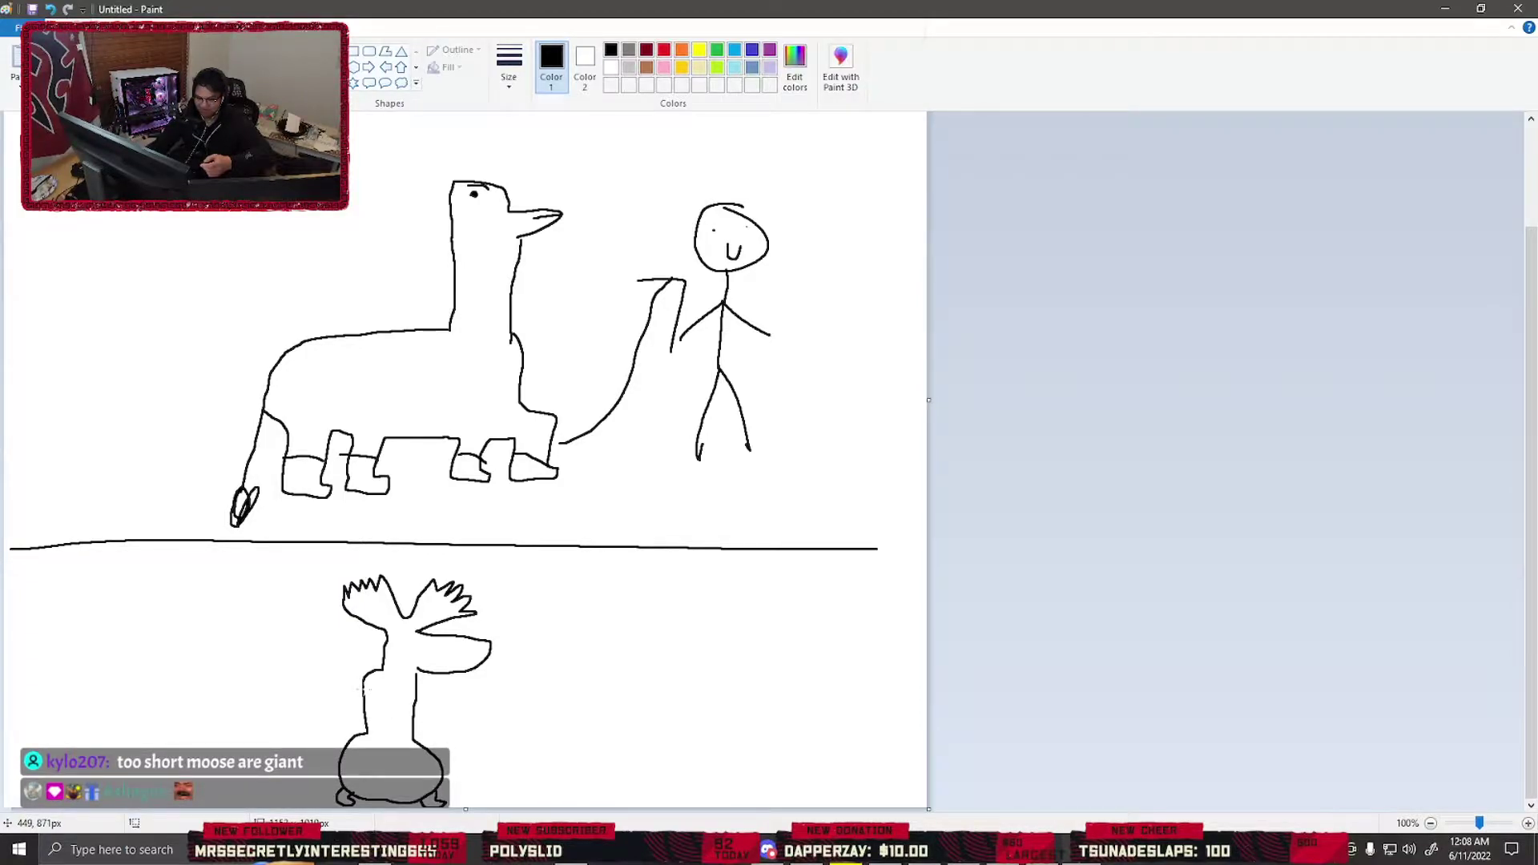
pyautogui.moveTo(365, 689)
pyautogui.mouseDown()
pyautogui.moveTo(231, 655)
pyautogui.moveTo(365, 714)
pyautogui.moveTo(507, 676)
pyautogui.moveTo(422, 716)
pyautogui.mouseUp()
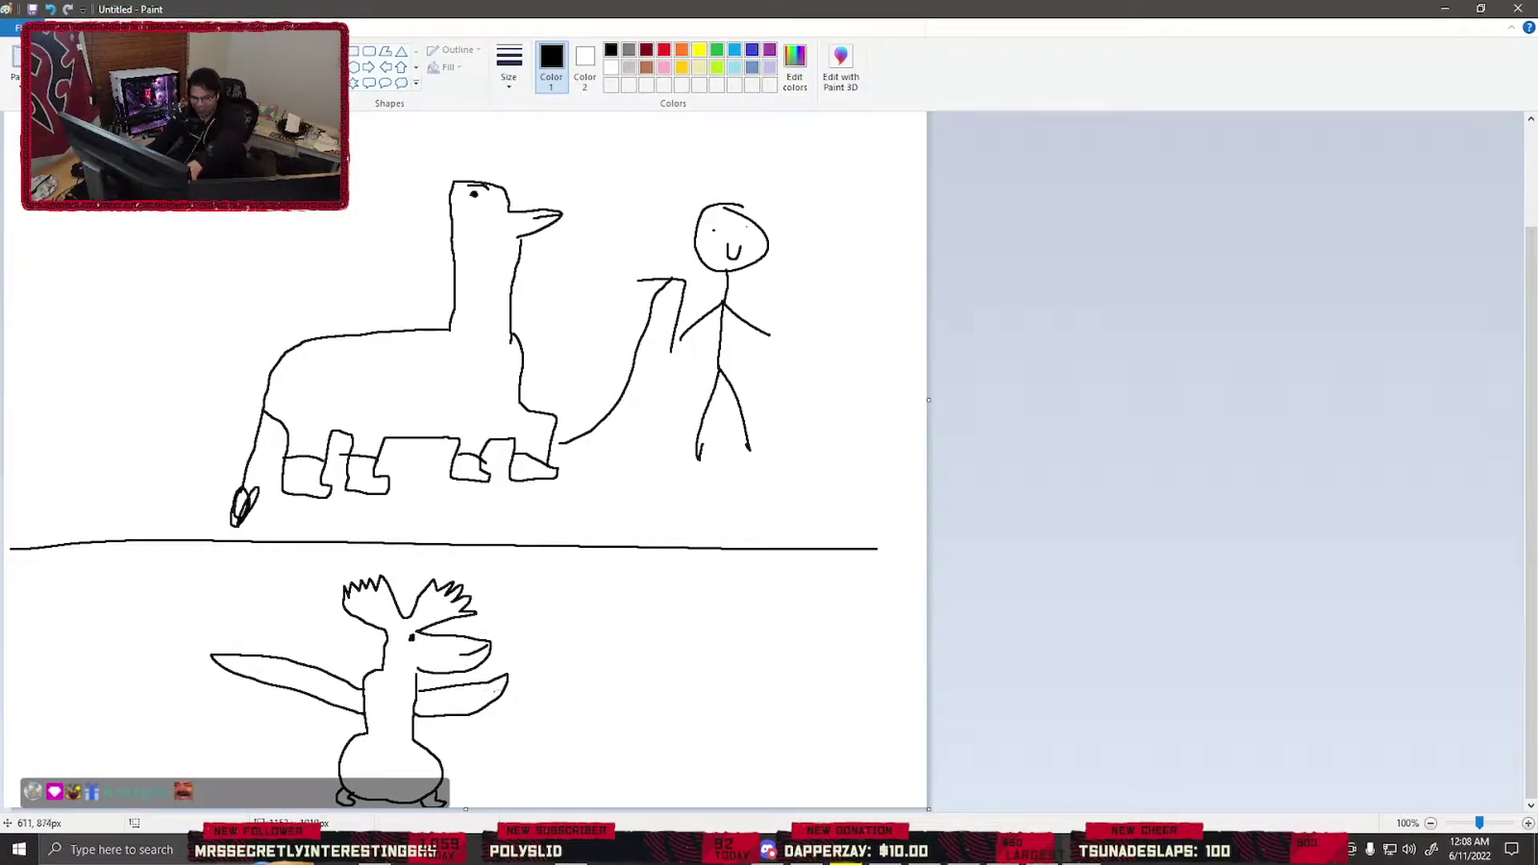
# Draw a second stick figure with head, body, legs and arms right of the lower creature
pyautogui.moveTo(694, 591); pyautogui.dragTo(694, 583)
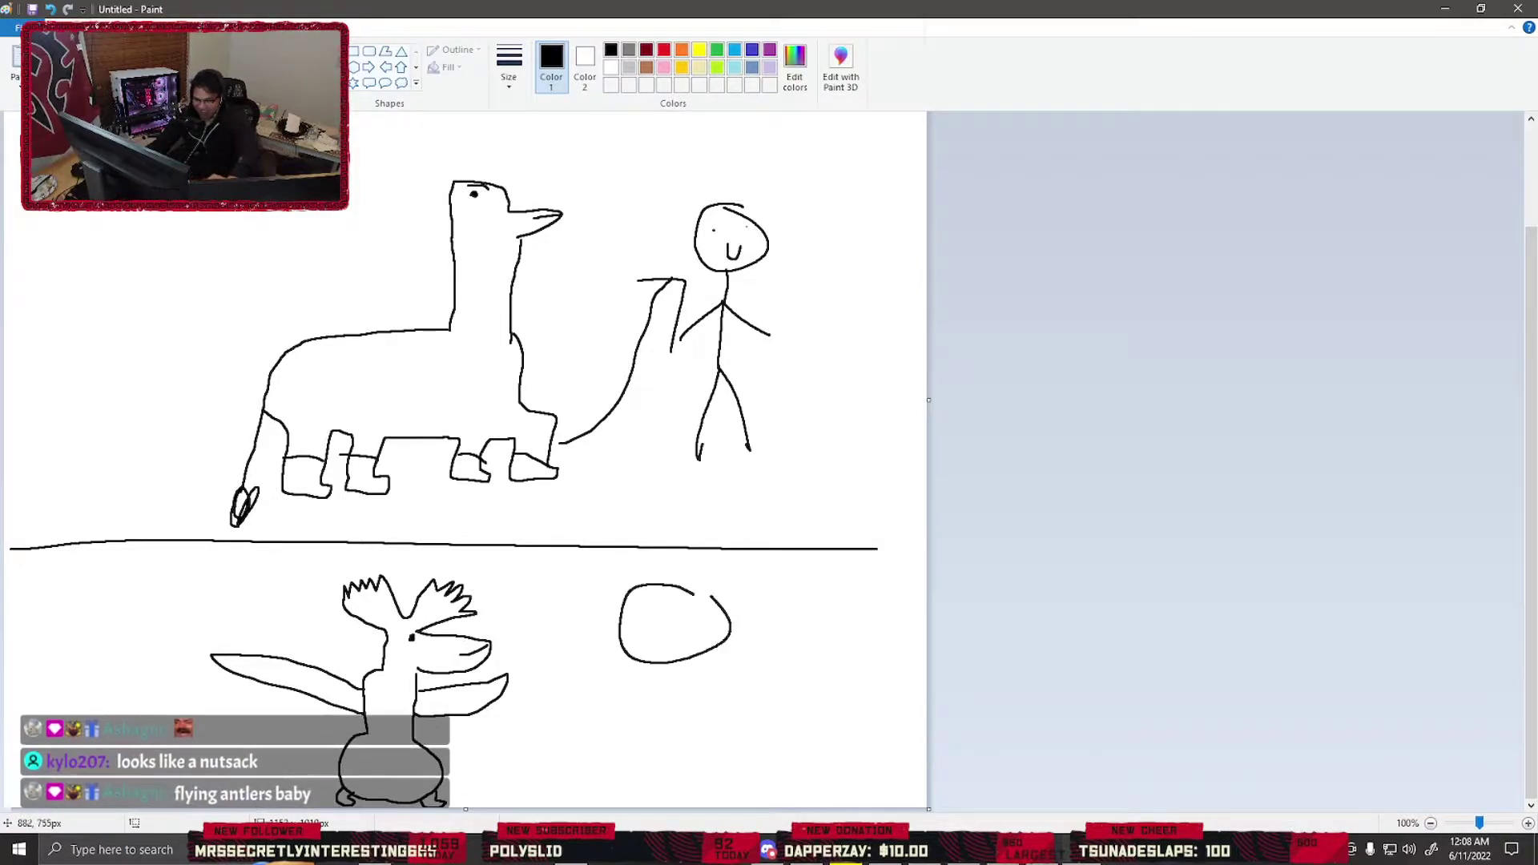
pyautogui.moveTo(667, 664); pyautogui.dragTo(705, 782)
pyautogui.moveTo(677, 724); pyautogui.dragTo(644, 798)
pyautogui.moveTo(668, 687)
pyautogui.mouseDown()
pyautogui.moveTo(638, 727)
pyautogui.moveTo(743, 718)
pyautogui.mouseUp()
# Give the figure a smile, link its head to the antlers, and loop the upper animal's body
pyautogui.moveTo(662, 633); pyautogui.dragTo(685, 634)
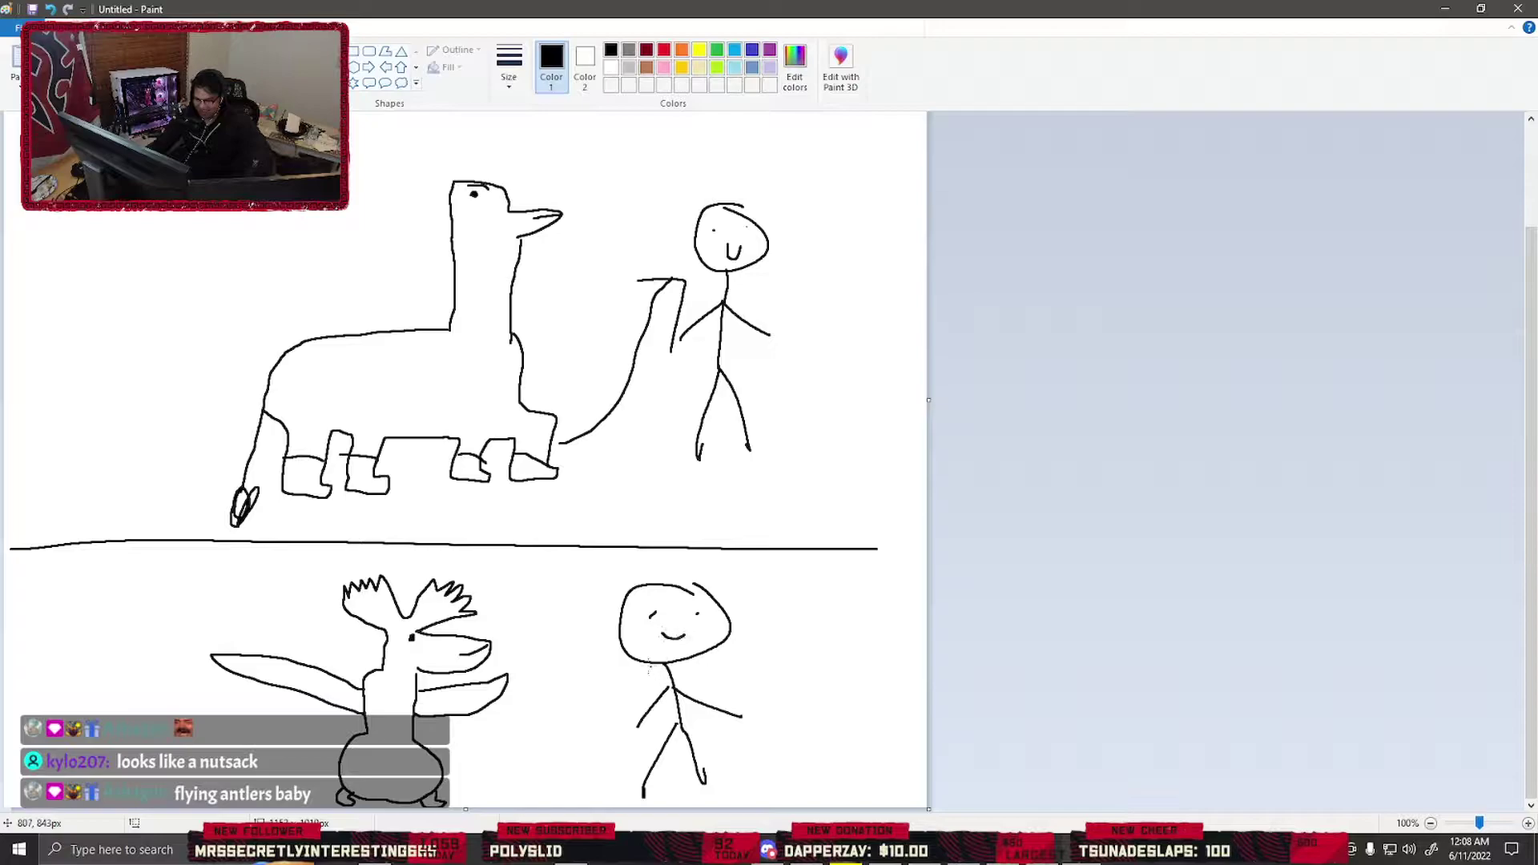
pyautogui.moveTo(478, 613)
pyautogui.mouseDown()
pyautogui.moveTo(519, 603)
pyautogui.moveTo(608, 628)
pyautogui.moveTo(577, 659)
pyautogui.mouseUp()
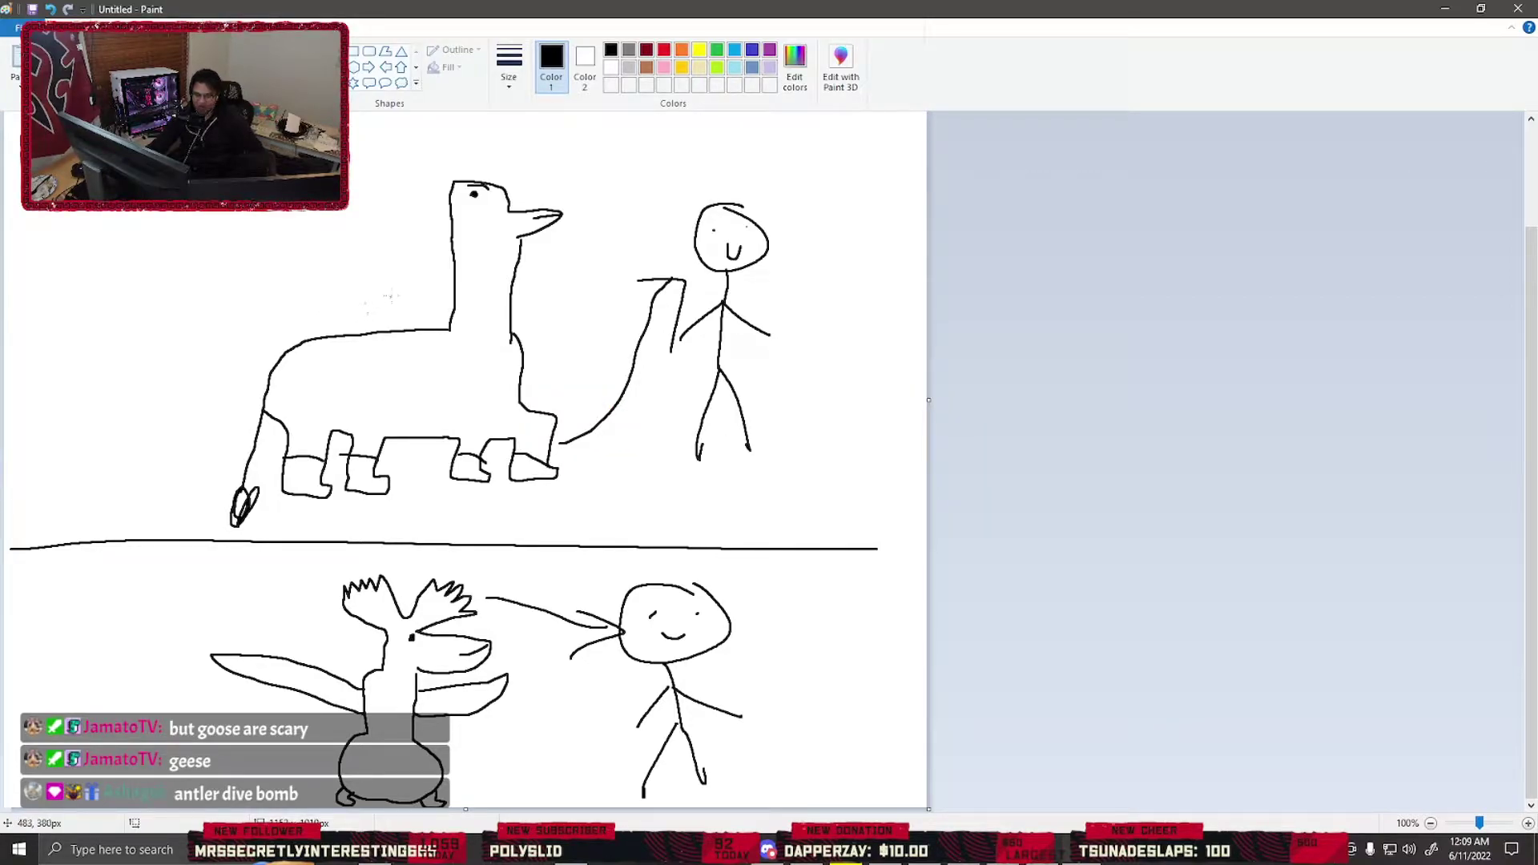
pyautogui.moveTo(391, 296)
pyautogui.mouseDown()
pyautogui.moveTo(192, 501)
pyautogui.moveTo(481, 312)
pyautogui.moveTo(364, 327)
pyautogui.mouseUp()
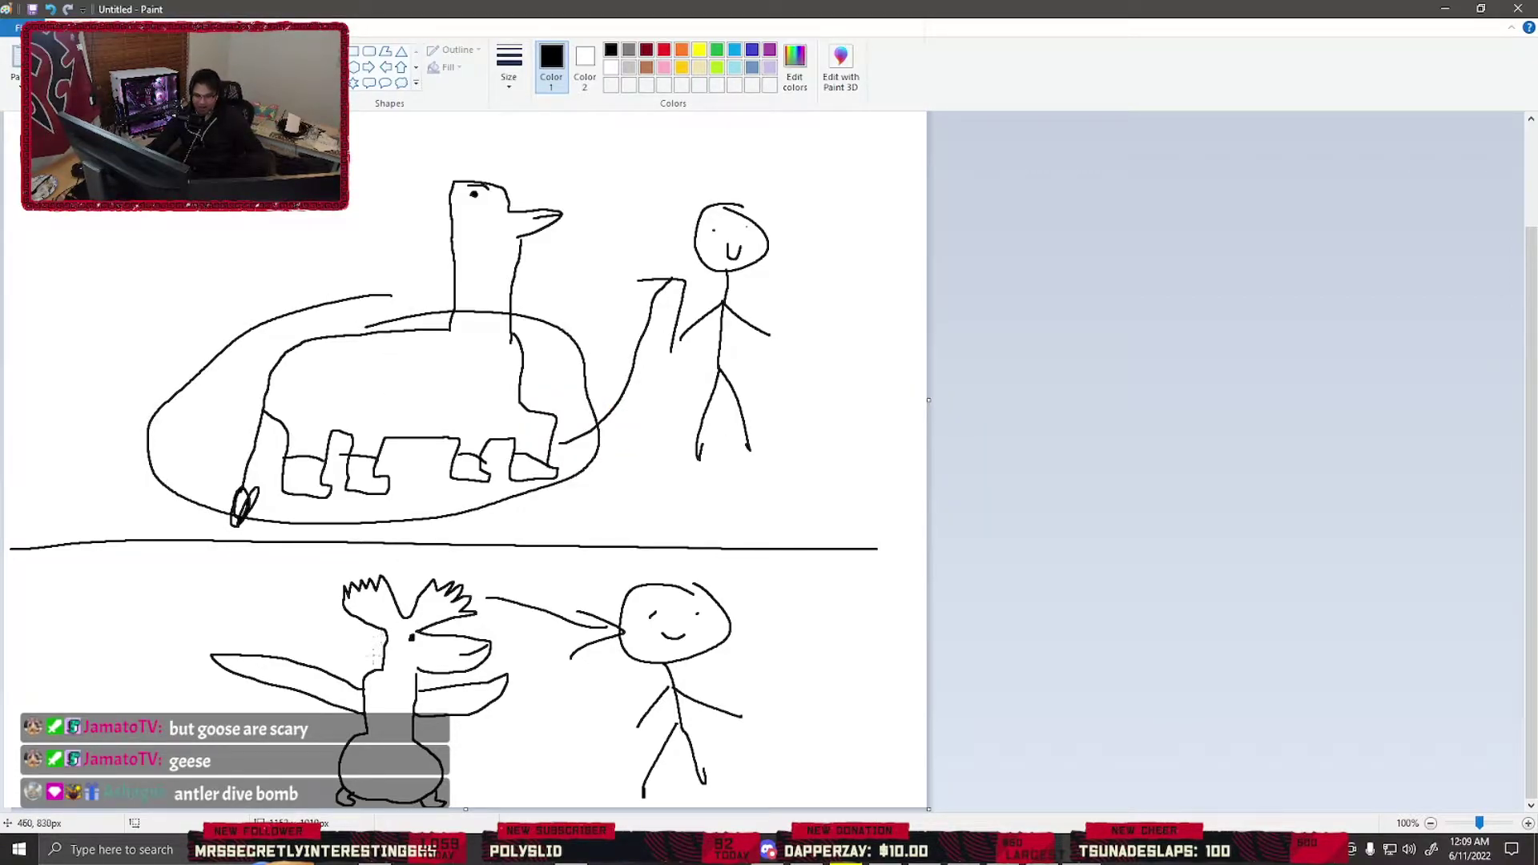
# Loop the lower creature's body, then switch over to the Chrome browser
pyautogui.moveTo(368, 661)
pyautogui.mouseDown()
pyautogui.moveTo(331, 662)
pyautogui.moveTo(263, 728)
pyautogui.moveTo(399, 800)
pyautogui.moveTo(576, 724)
pyautogui.moveTo(463, 666)
pyautogui.moveTo(343, 667)
pyautogui.mouseUp()
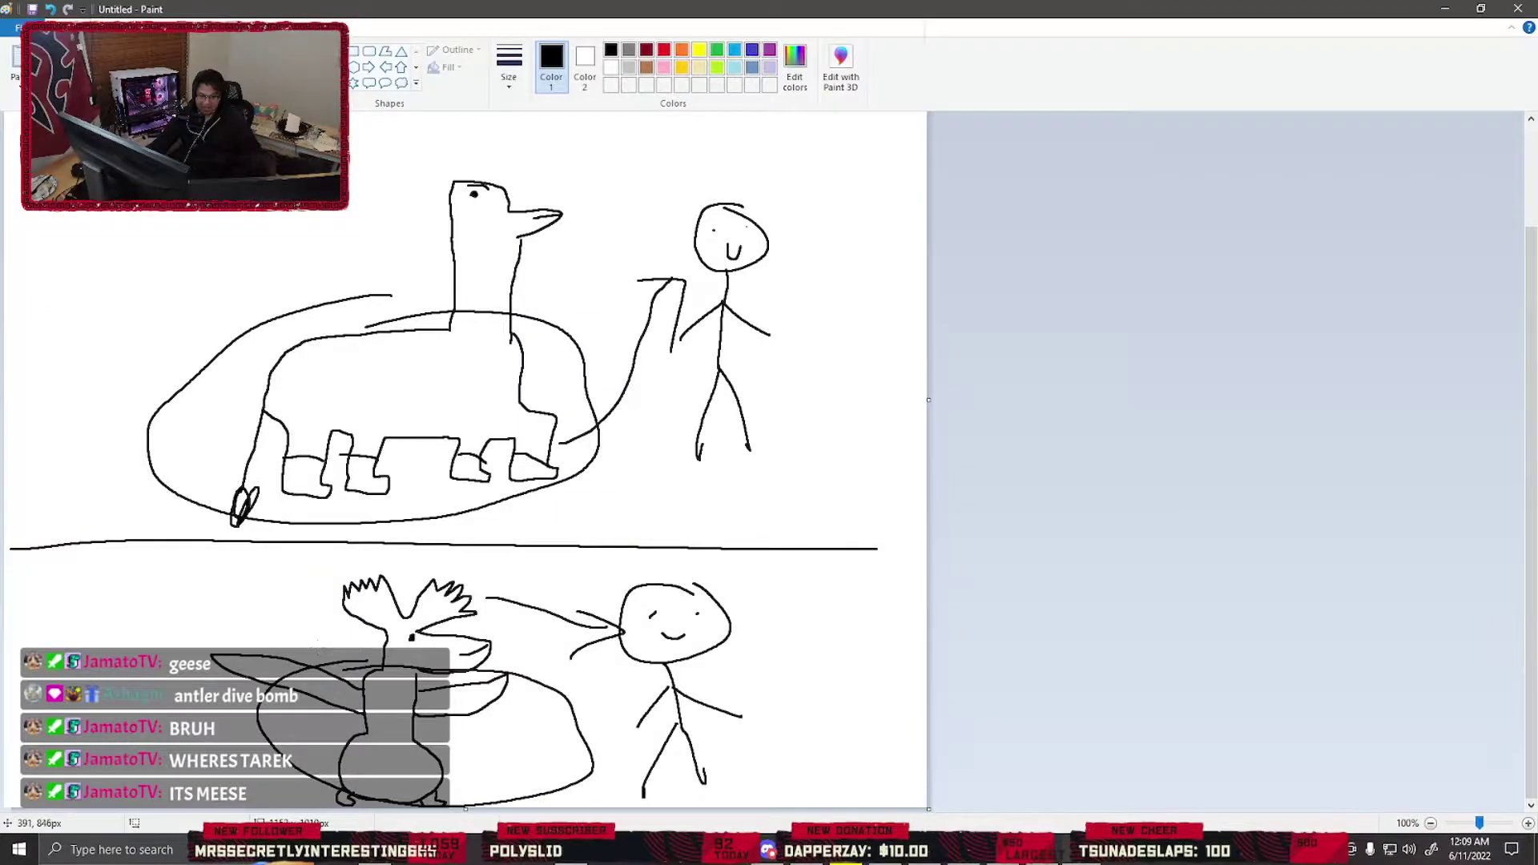
pyautogui.hotkey('alt', 'Tab')
# Search Google for 'plural of moose' in a fresh tab
pyautogui.hotkey('ctrl', 'w')
pyautogui.hotkey('ctrl', 't')
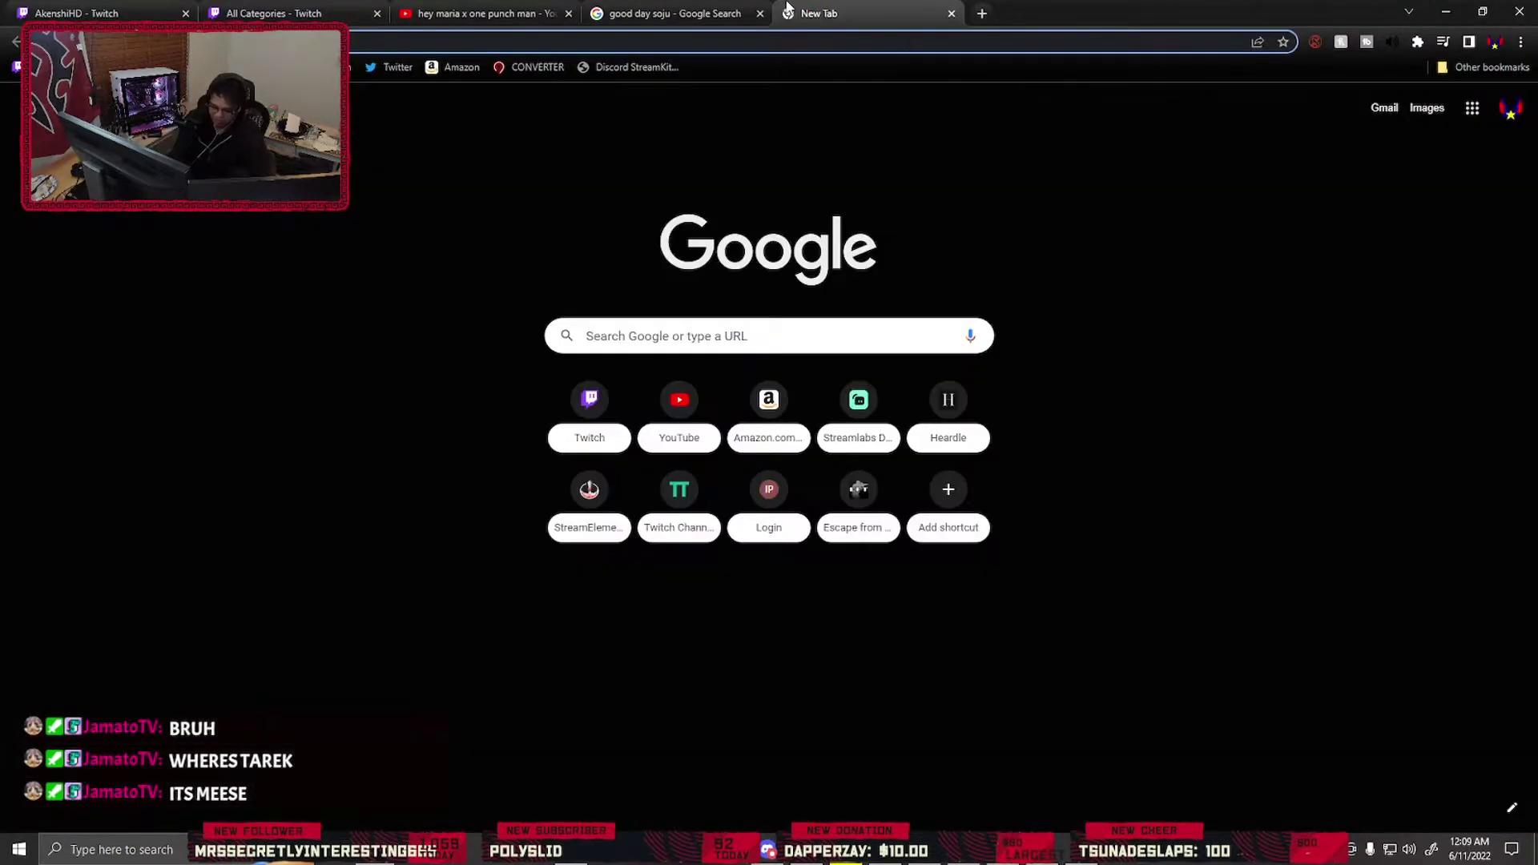
pyautogui.write('plural of ')
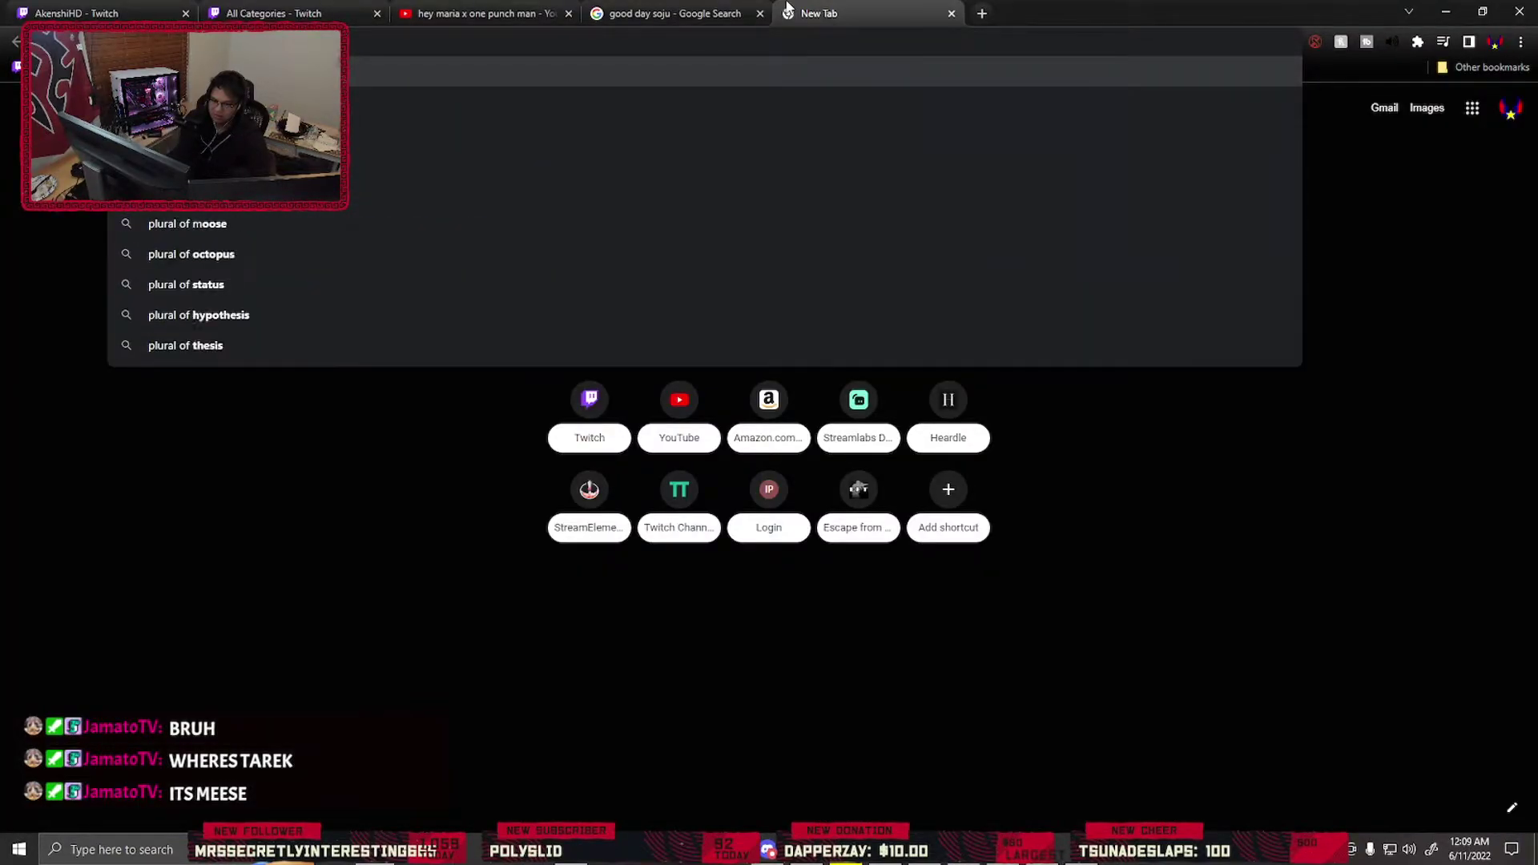
pyautogui.write('moose')
pyautogui.press('Return')
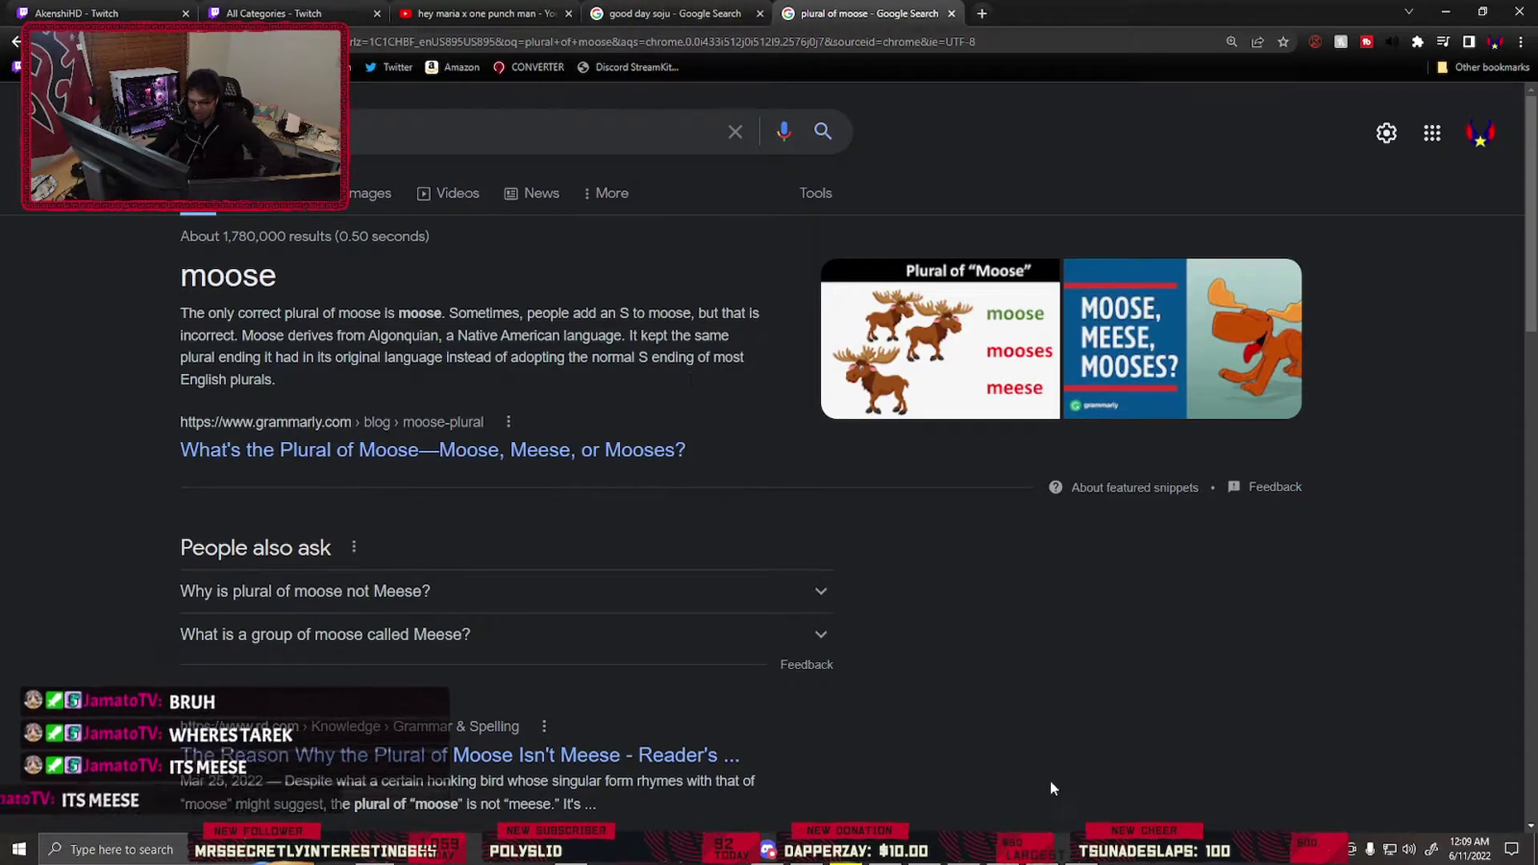
# Expand the 'Why is plural of moose not Meese?' answer and scroll through it
pyautogui.click(706, 601)
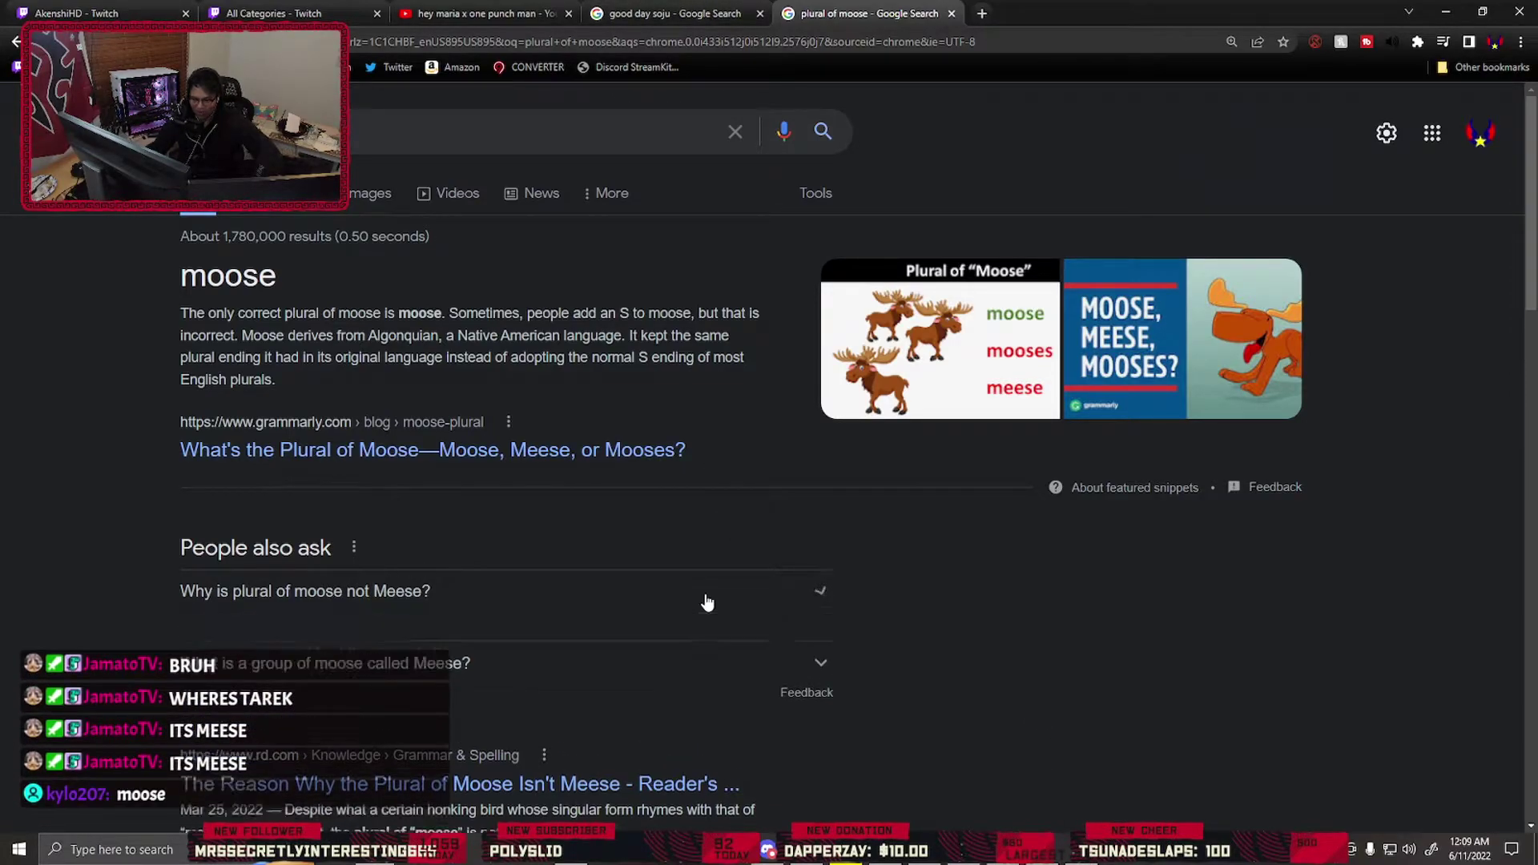
pyautogui.scroll(-1, 769, 454)
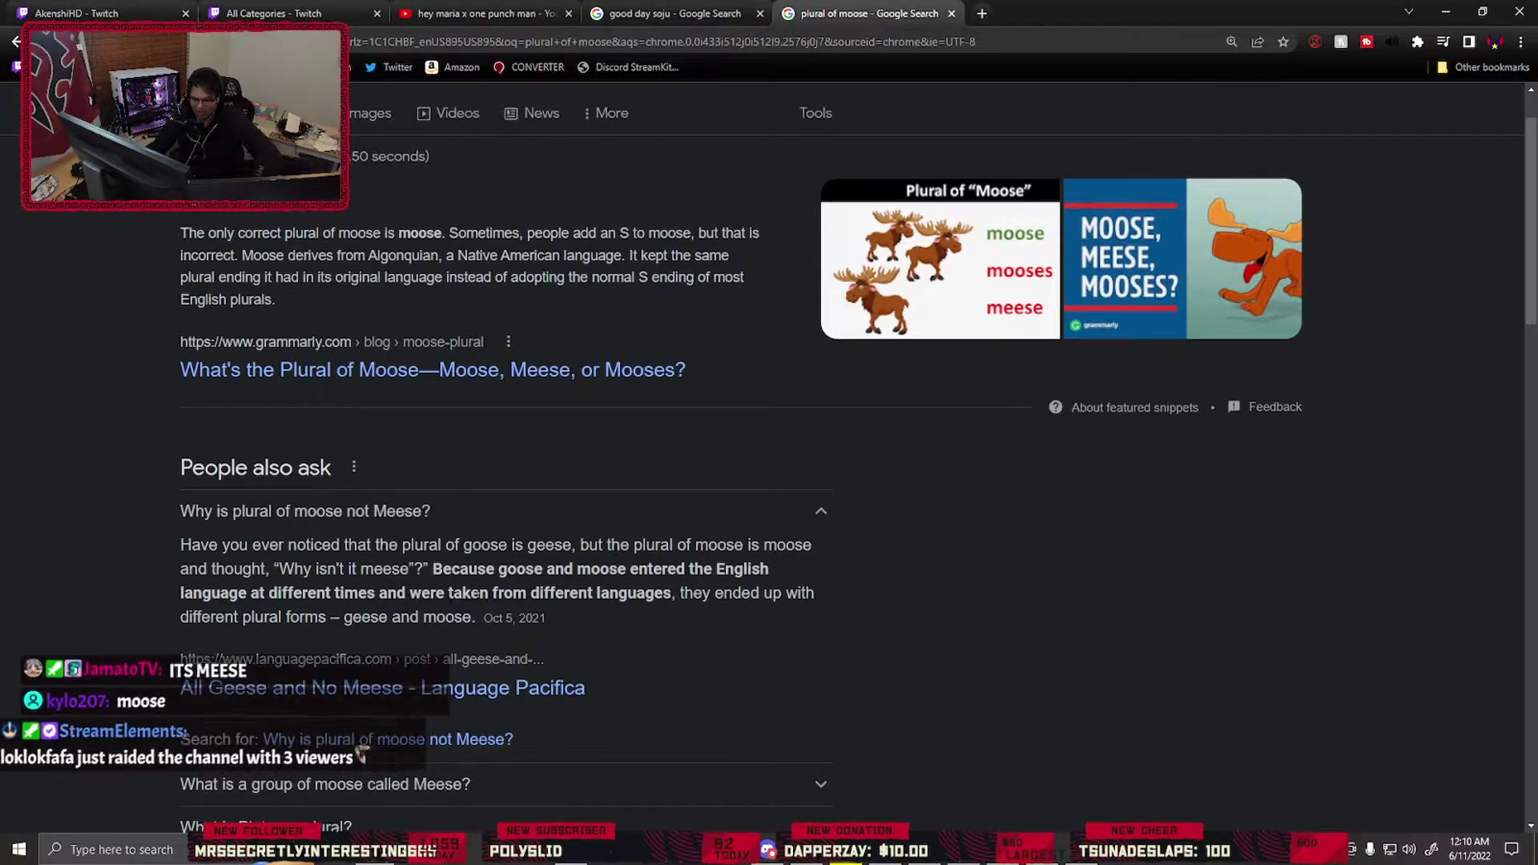
pyautogui.scroll(1, 553, 601)
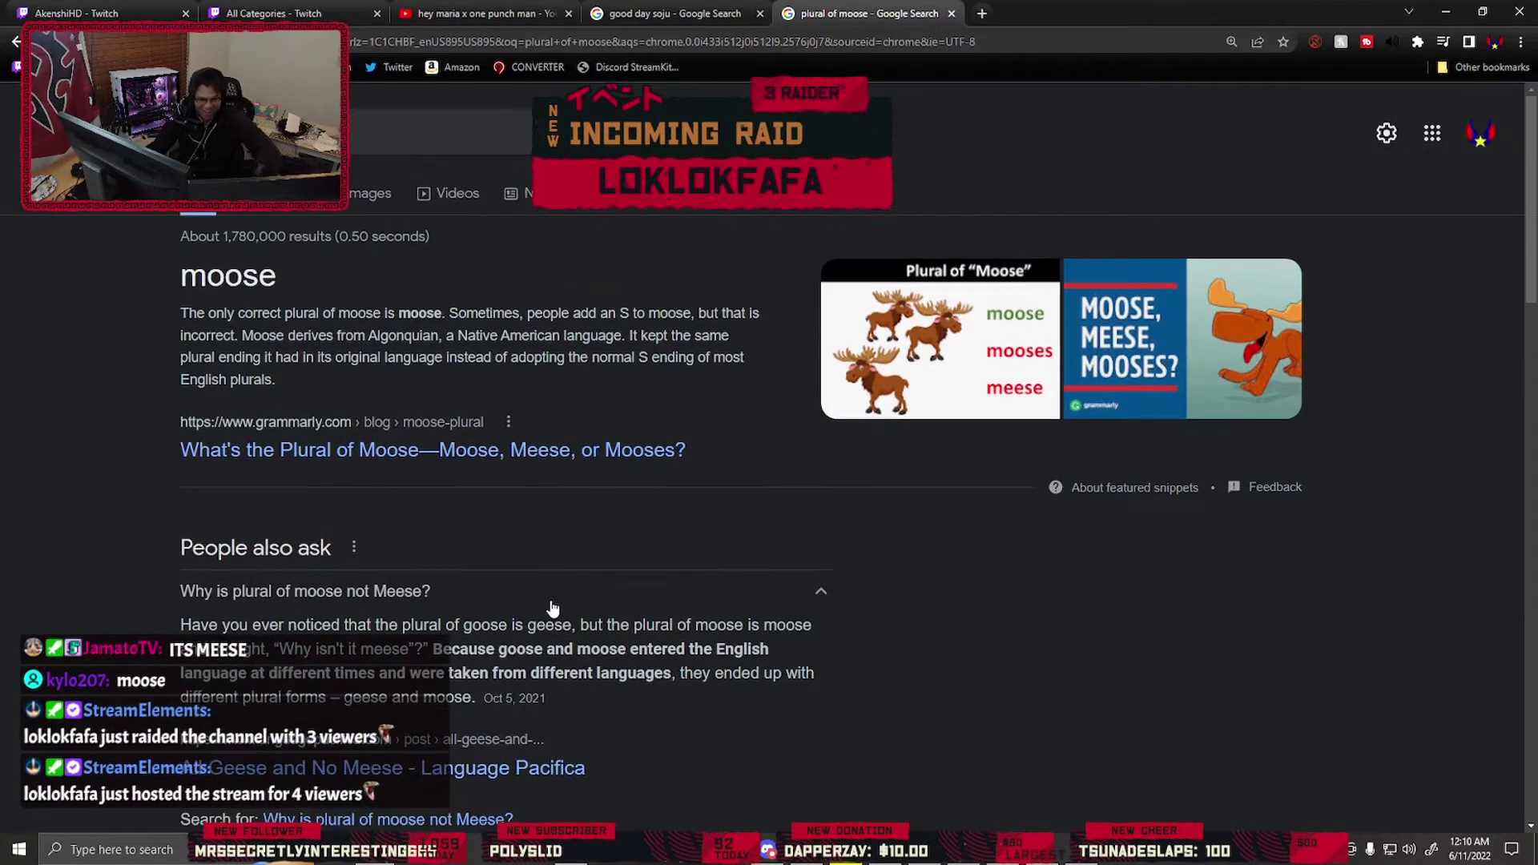
pyautogui.scroll(-1, 559, 589)
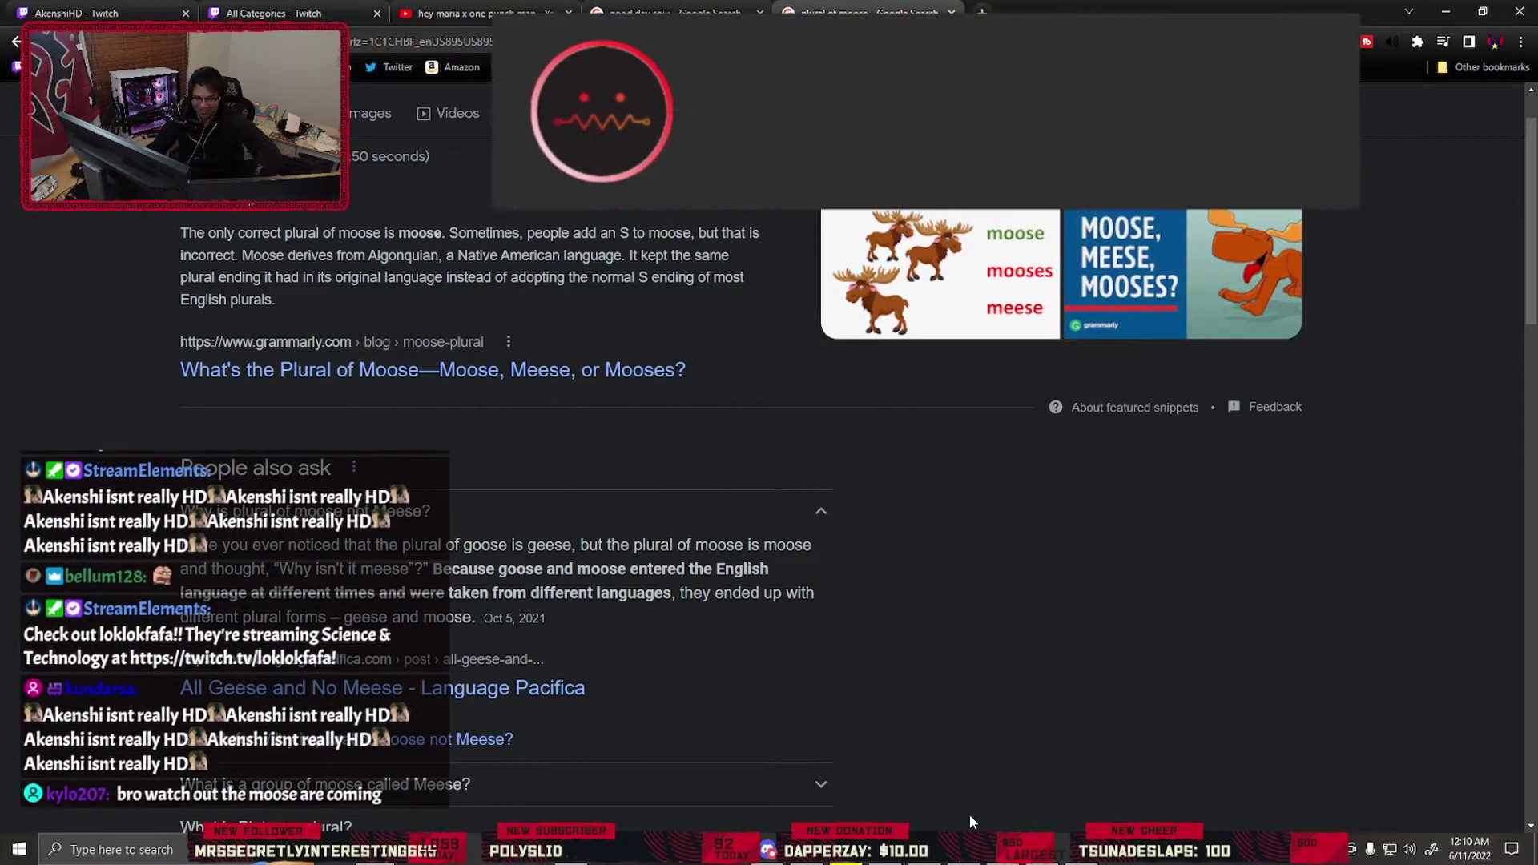
# Bring Paint back in front, take it out of full screen, and widen its window
pyautogui.hotkey('alt', 'Tab')
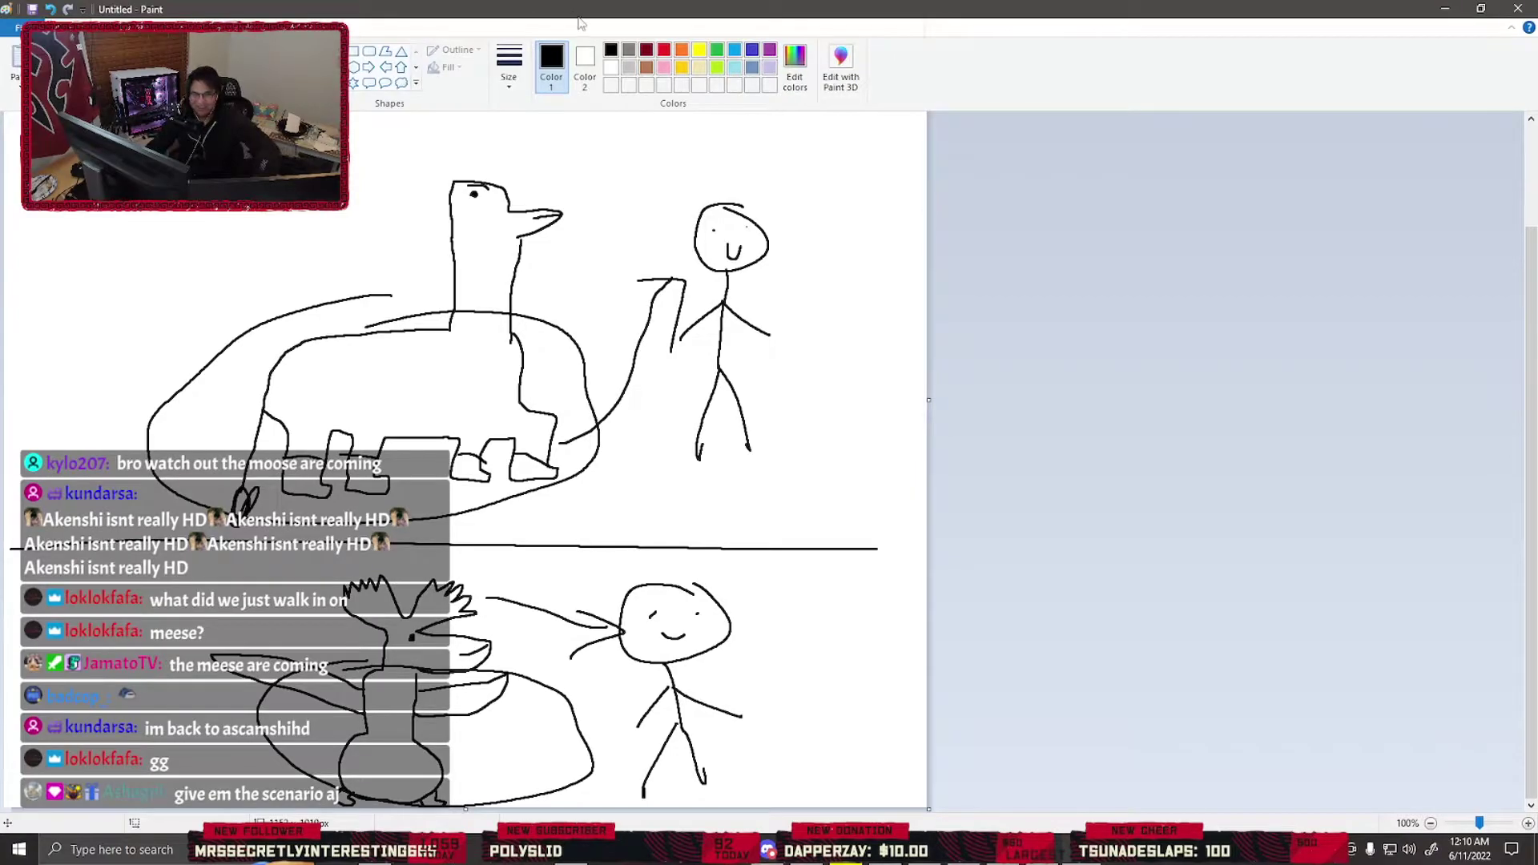
pyautogui.moveTo(770, 10)
pyautogui.mouseDown()
pyautogui.moveTo(681, 20)
pyautogui.moveTo(729, 23)
pyautogui.mouseUp()
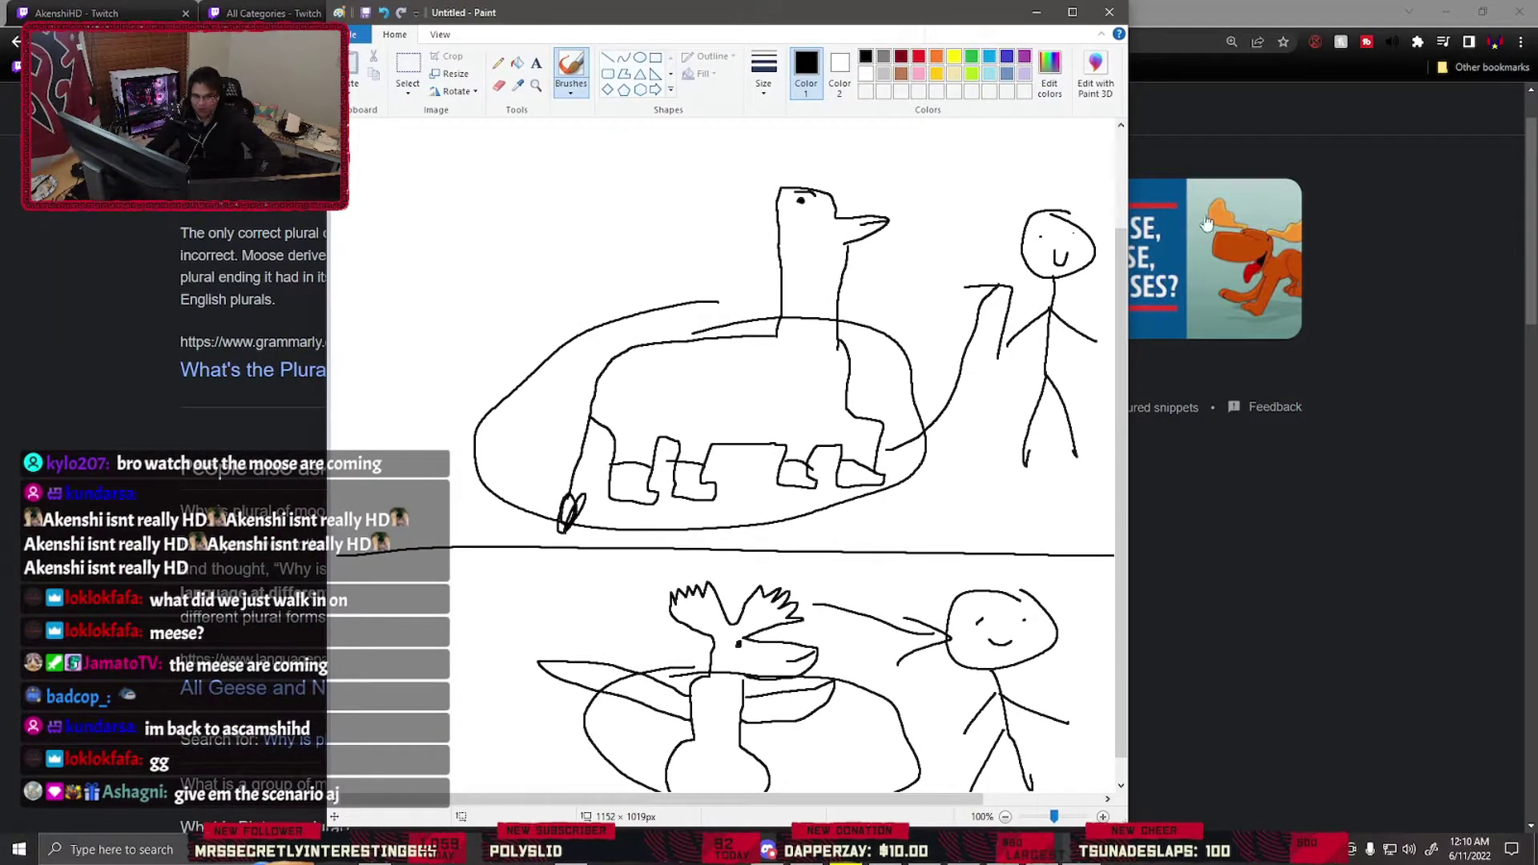
pyautogui.moveTo(1130, 213); pyautogui.dragTo(1534, 205)
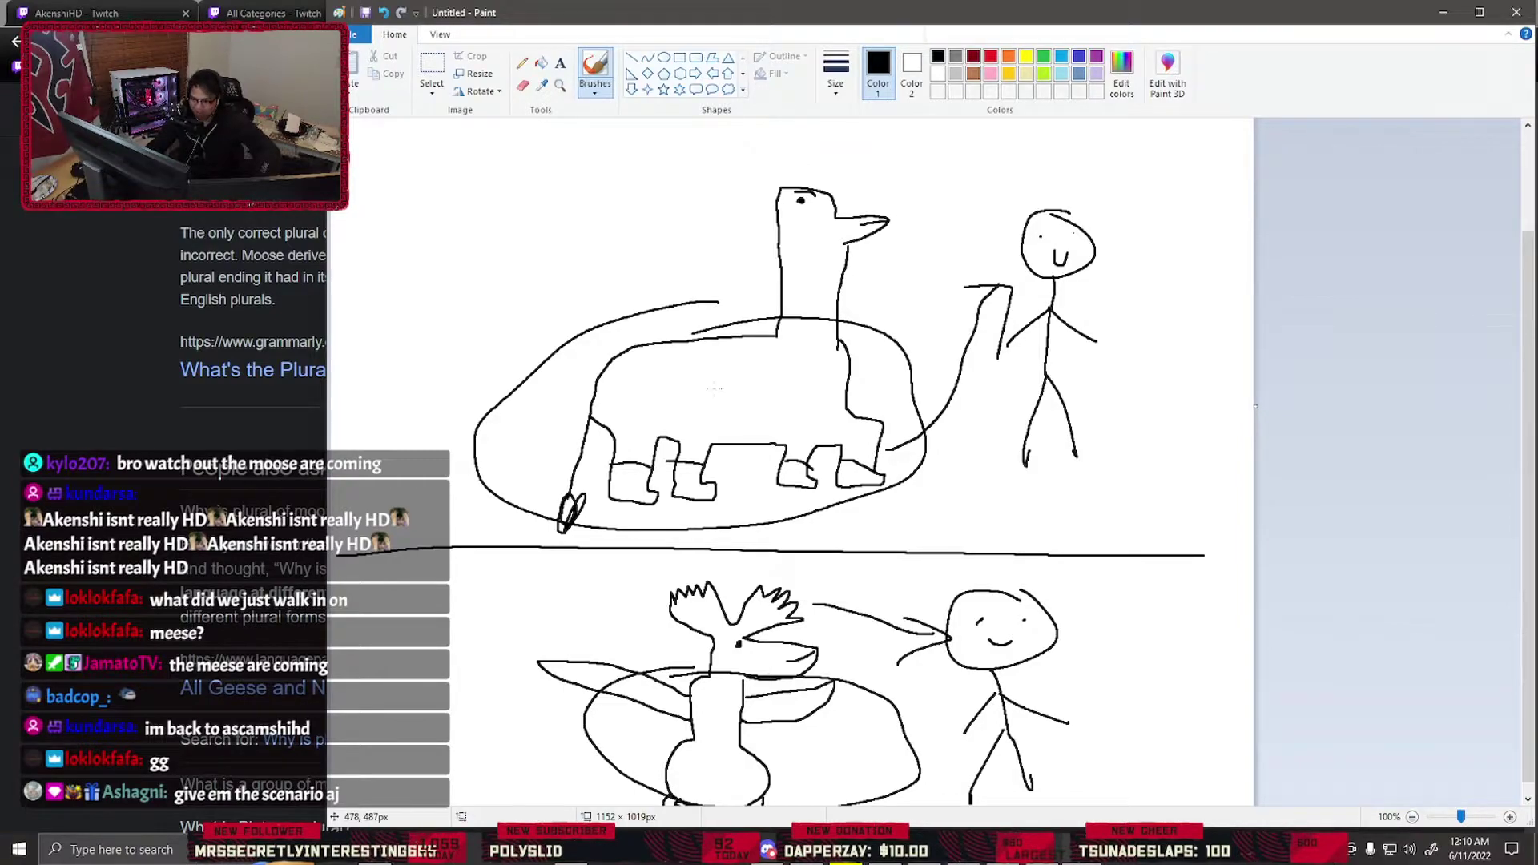
pyautogui.scroll(-1, 733, 409)
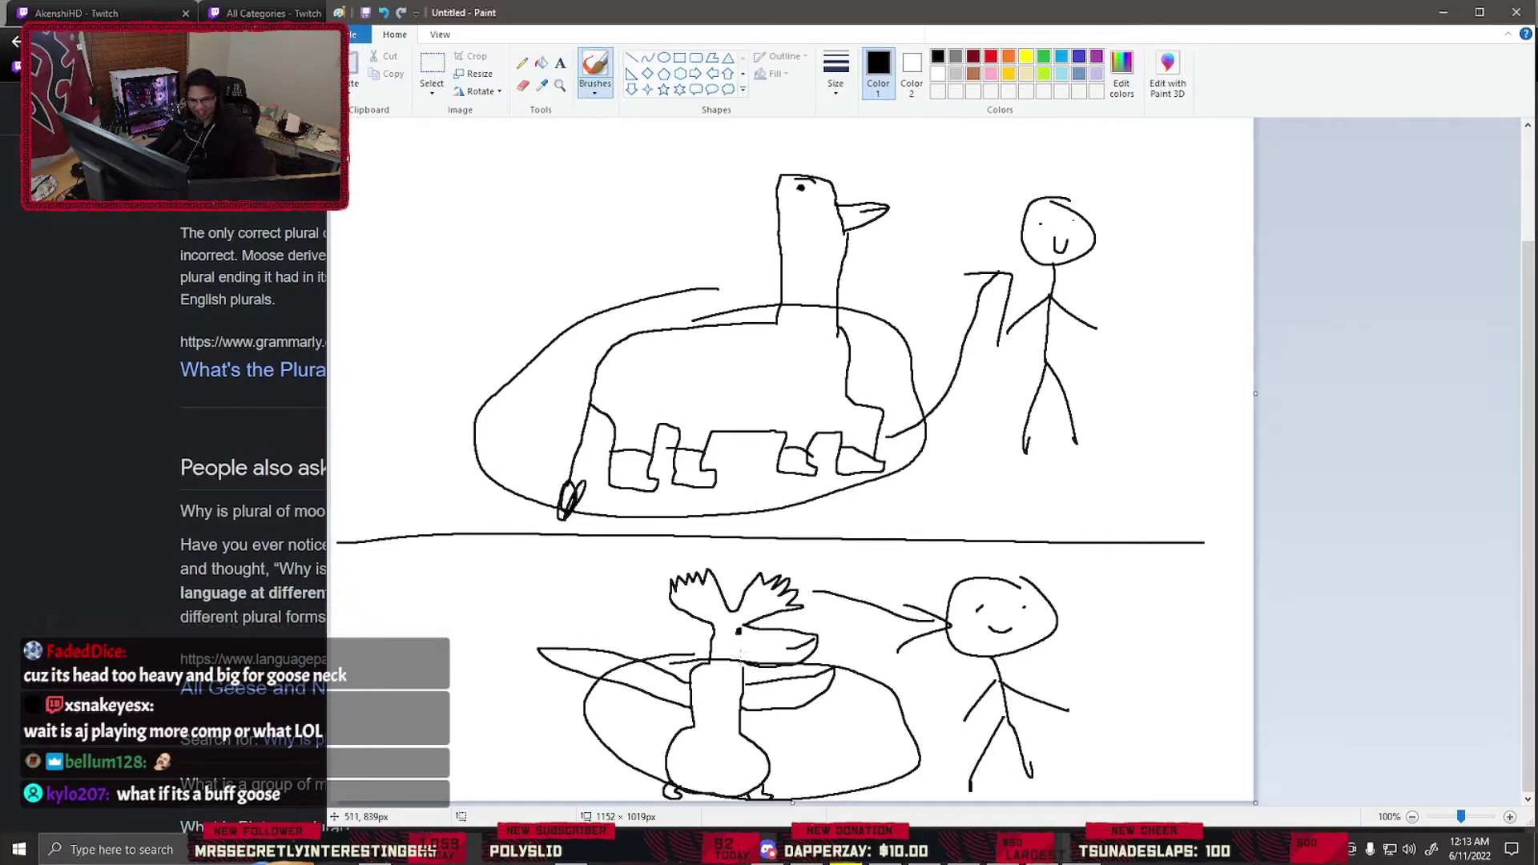
# Shrink the Paint window and search 'buff goose' in a new browser tab
pyautogui.doubleClick(646, 12)
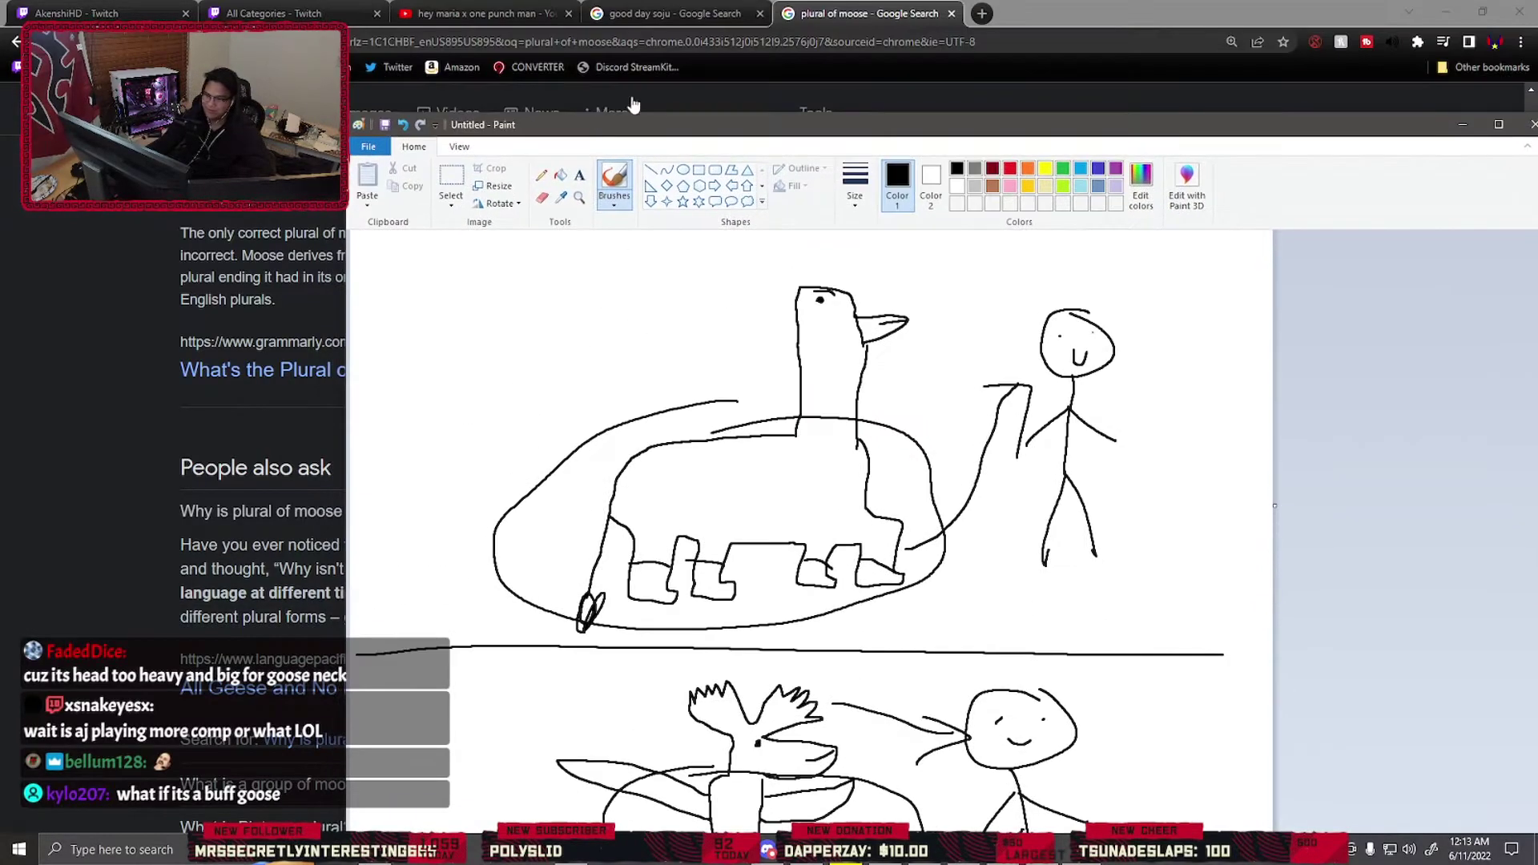
pyautogui.click(981, 13)
pyautogui.write('bu')
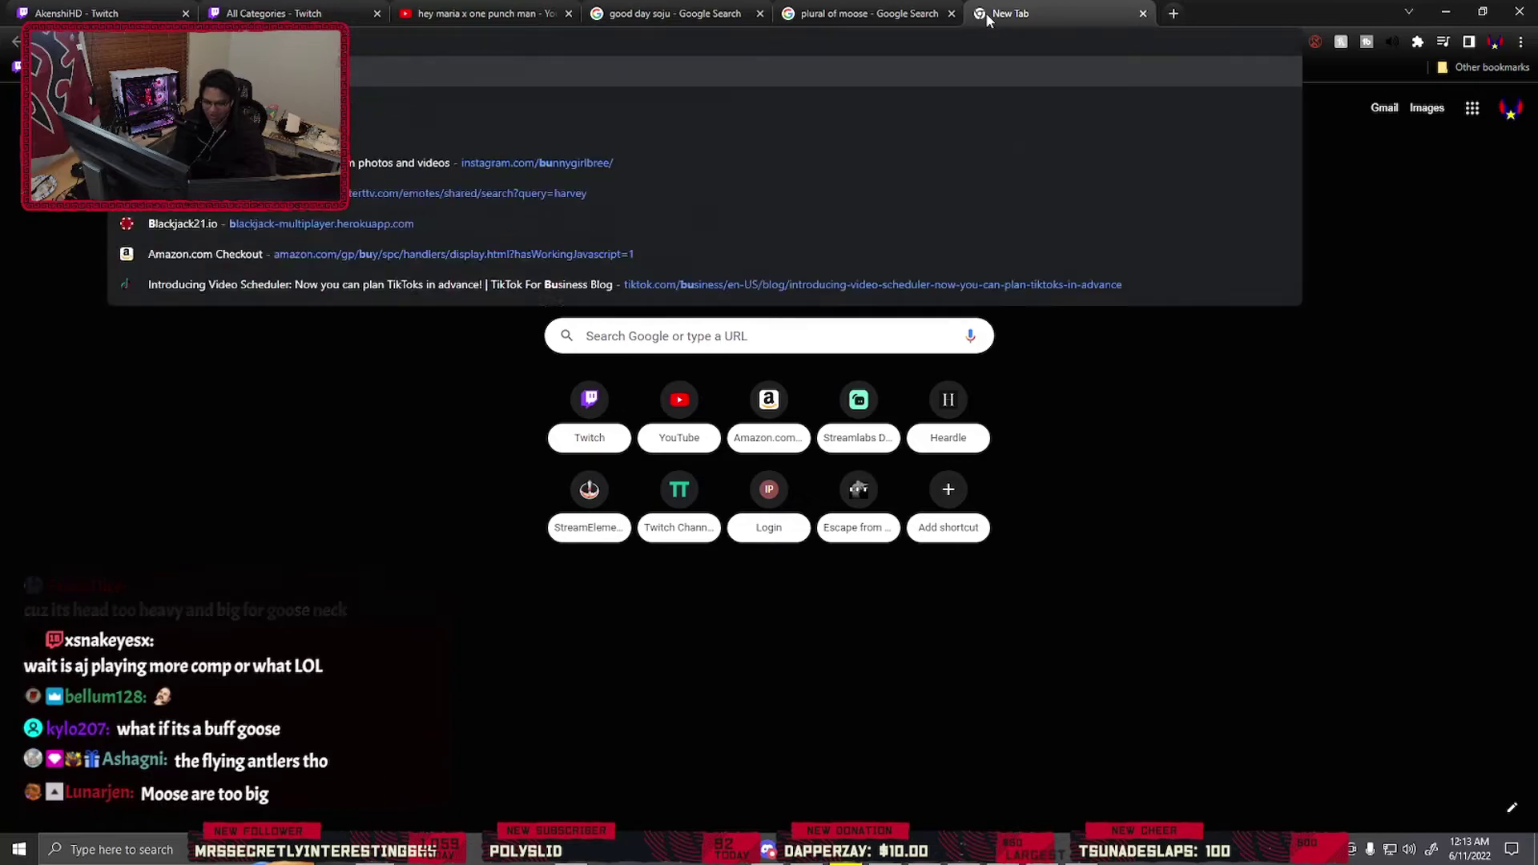
pyautogui.write('ff goose')
pyautogui.press('Return')
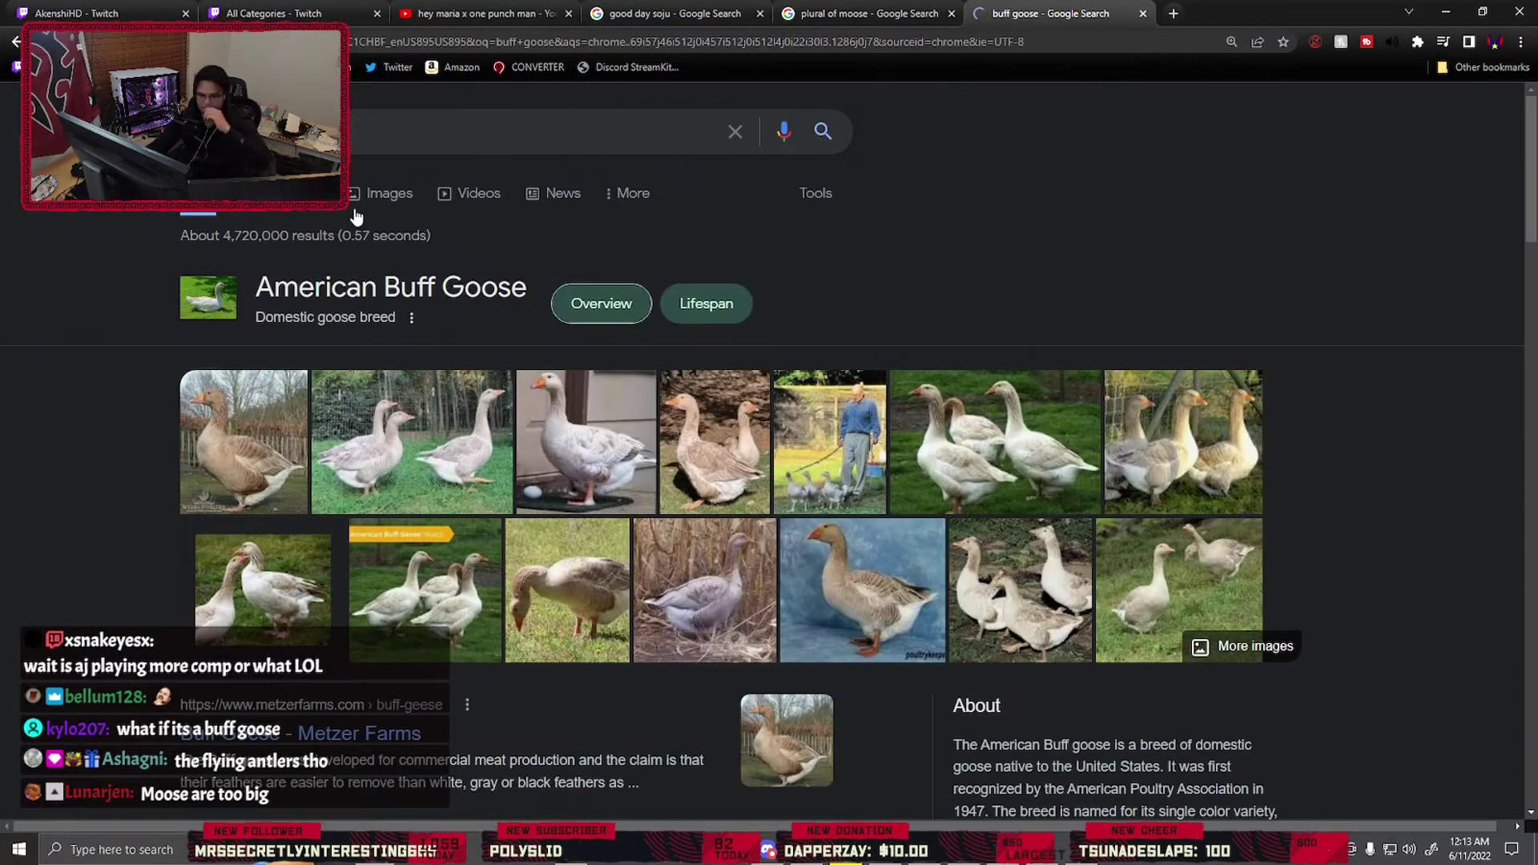
# Show buff goose image results and preview the American Buff goose Wikipedia picture
pyautogui.click(380, 192)
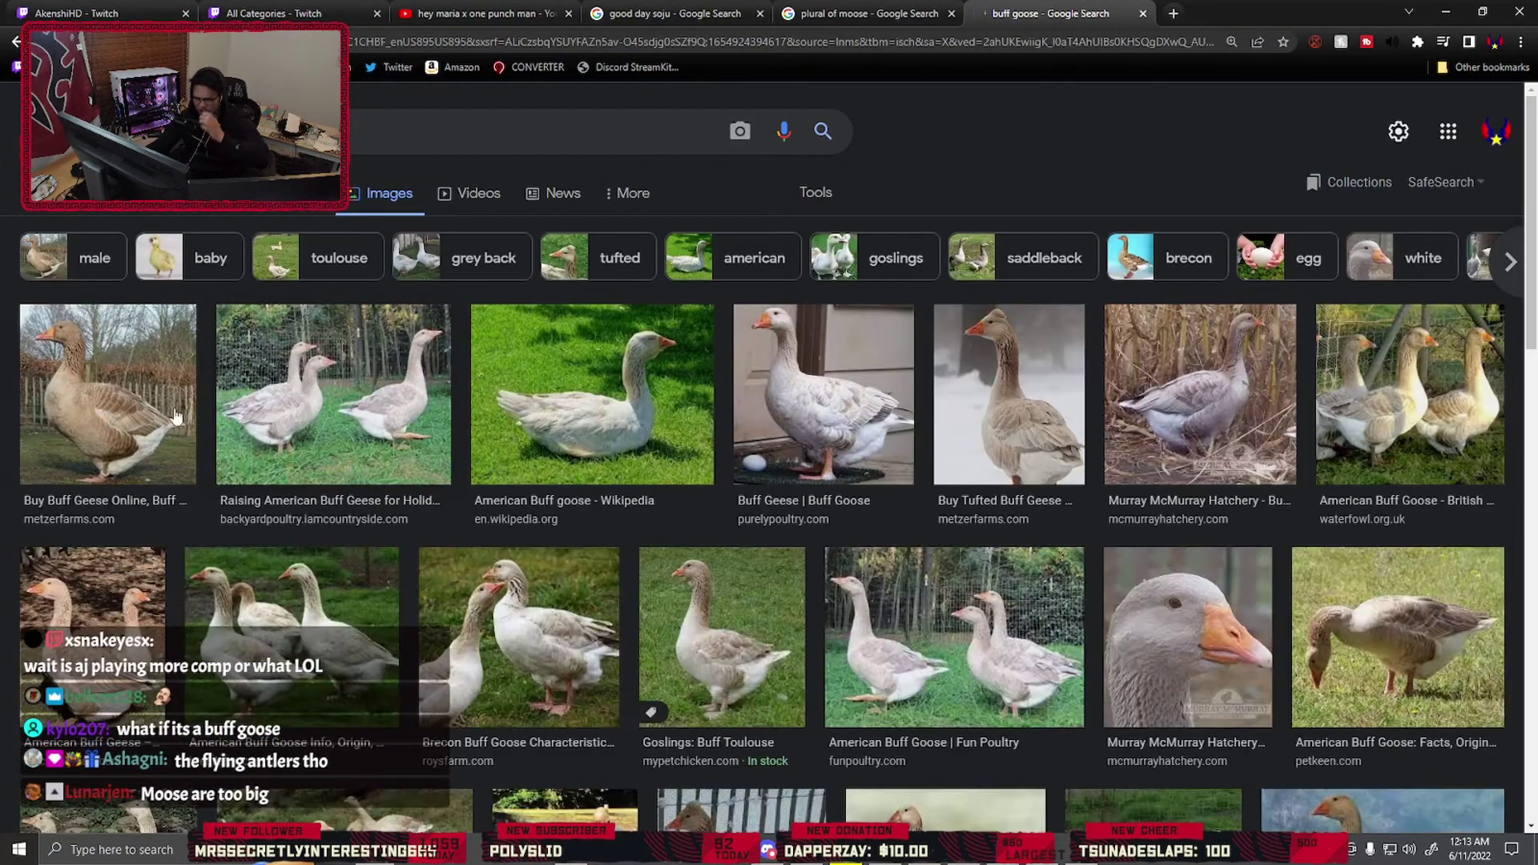
pyautogui.click(177, 416)
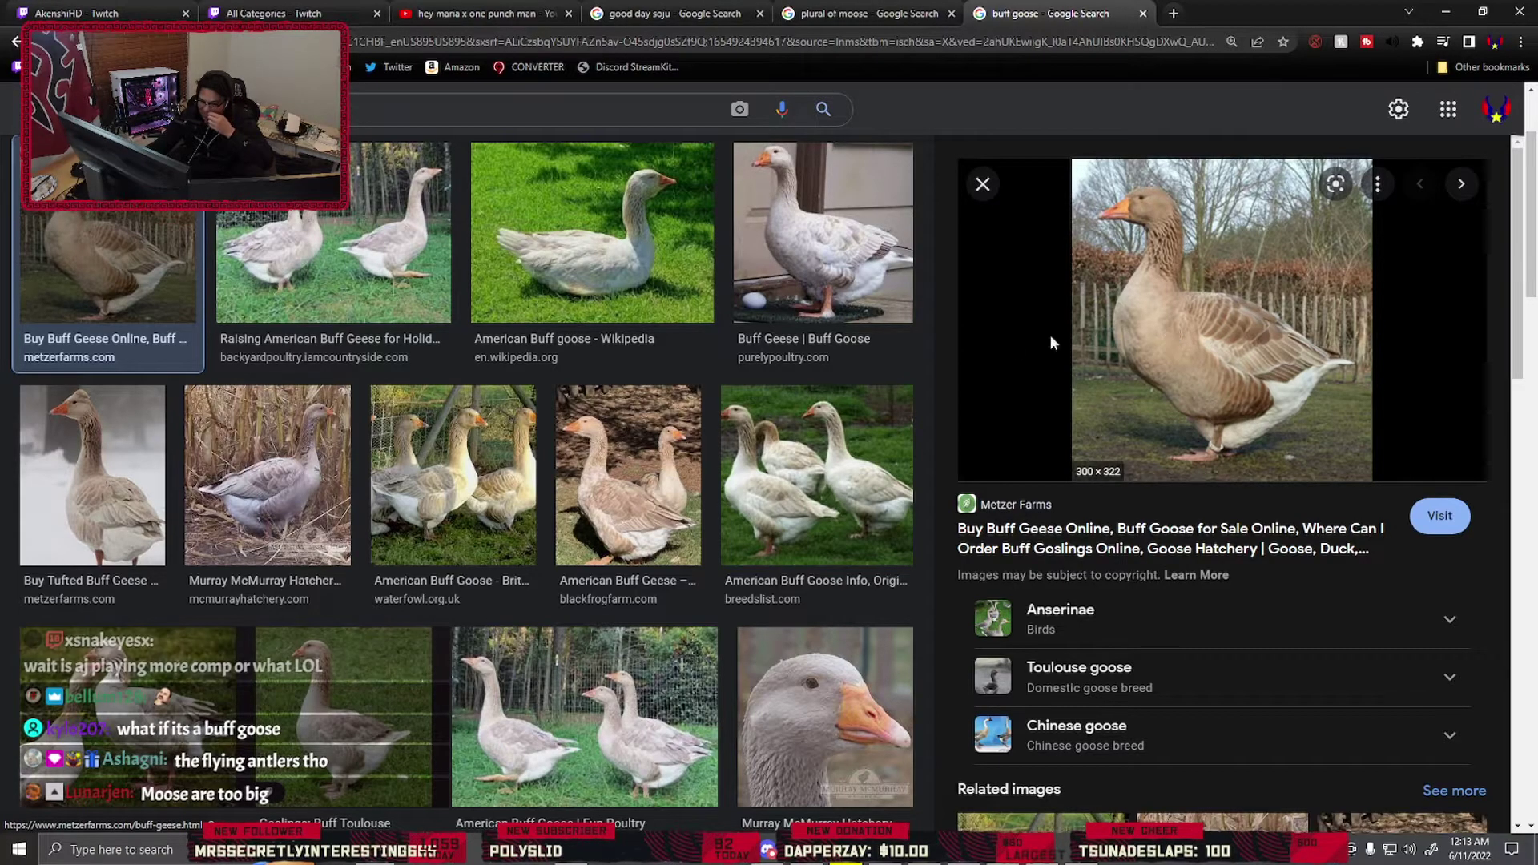
pyautogui.click(661, 295)
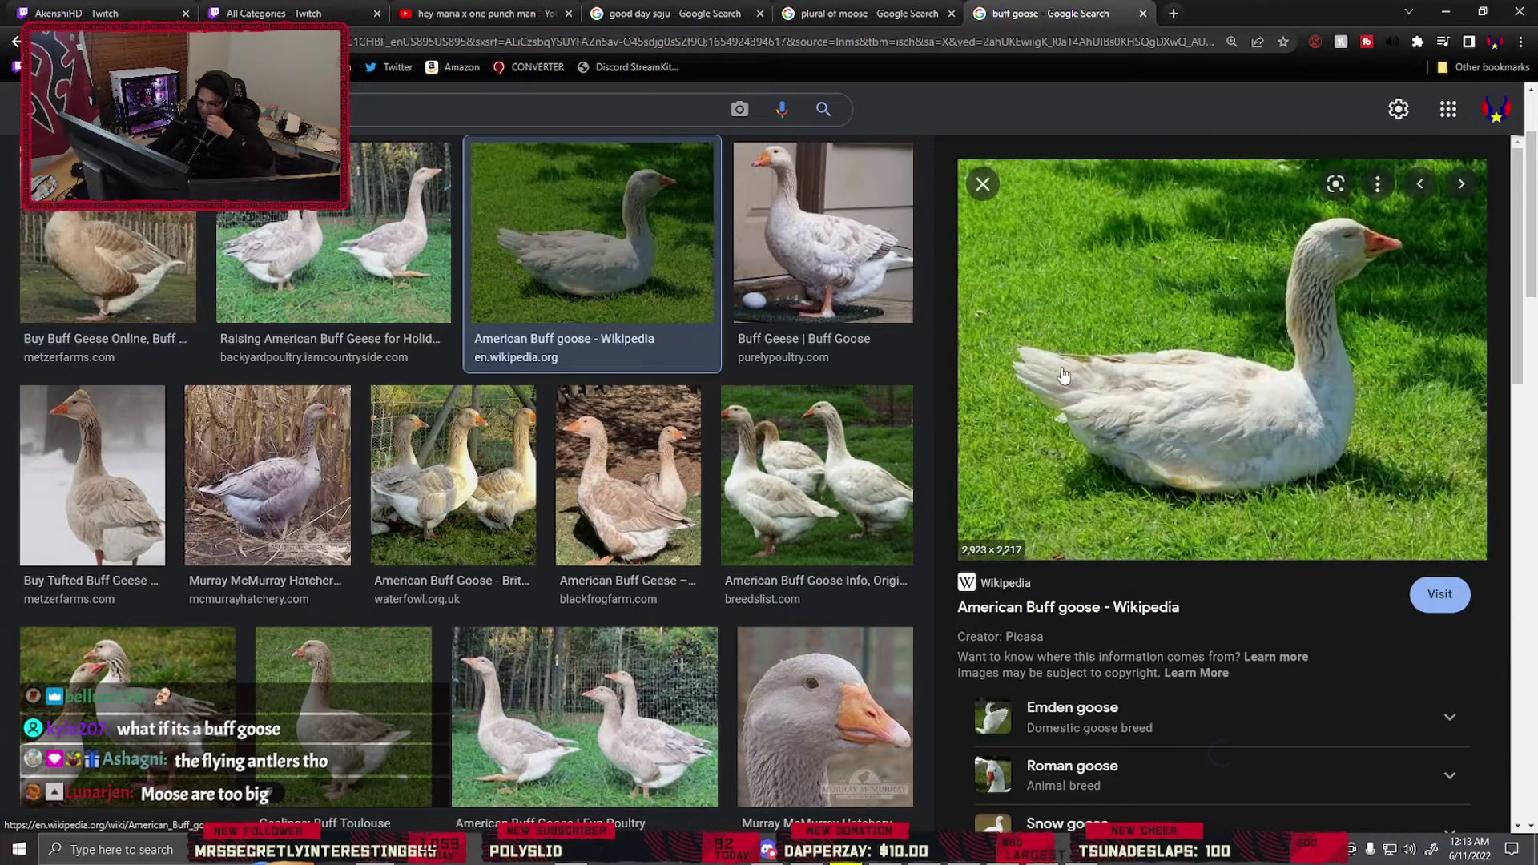
pyautogui.scroll(-5, 788, 383)
pyautogui.scroll(-3, 703, 436)
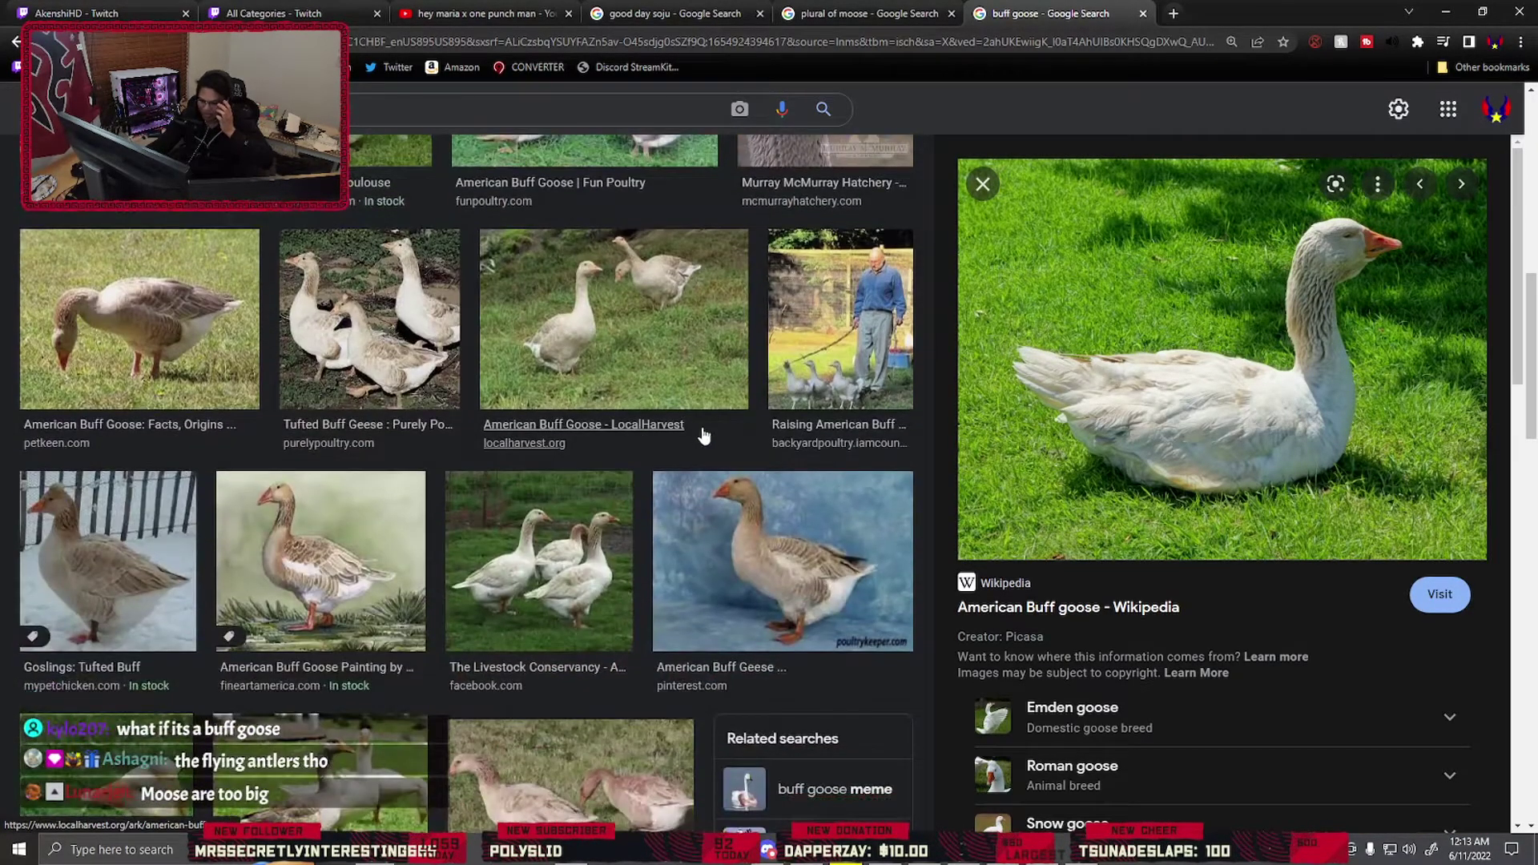
pyautogui.scroll(-6, 677, 456)
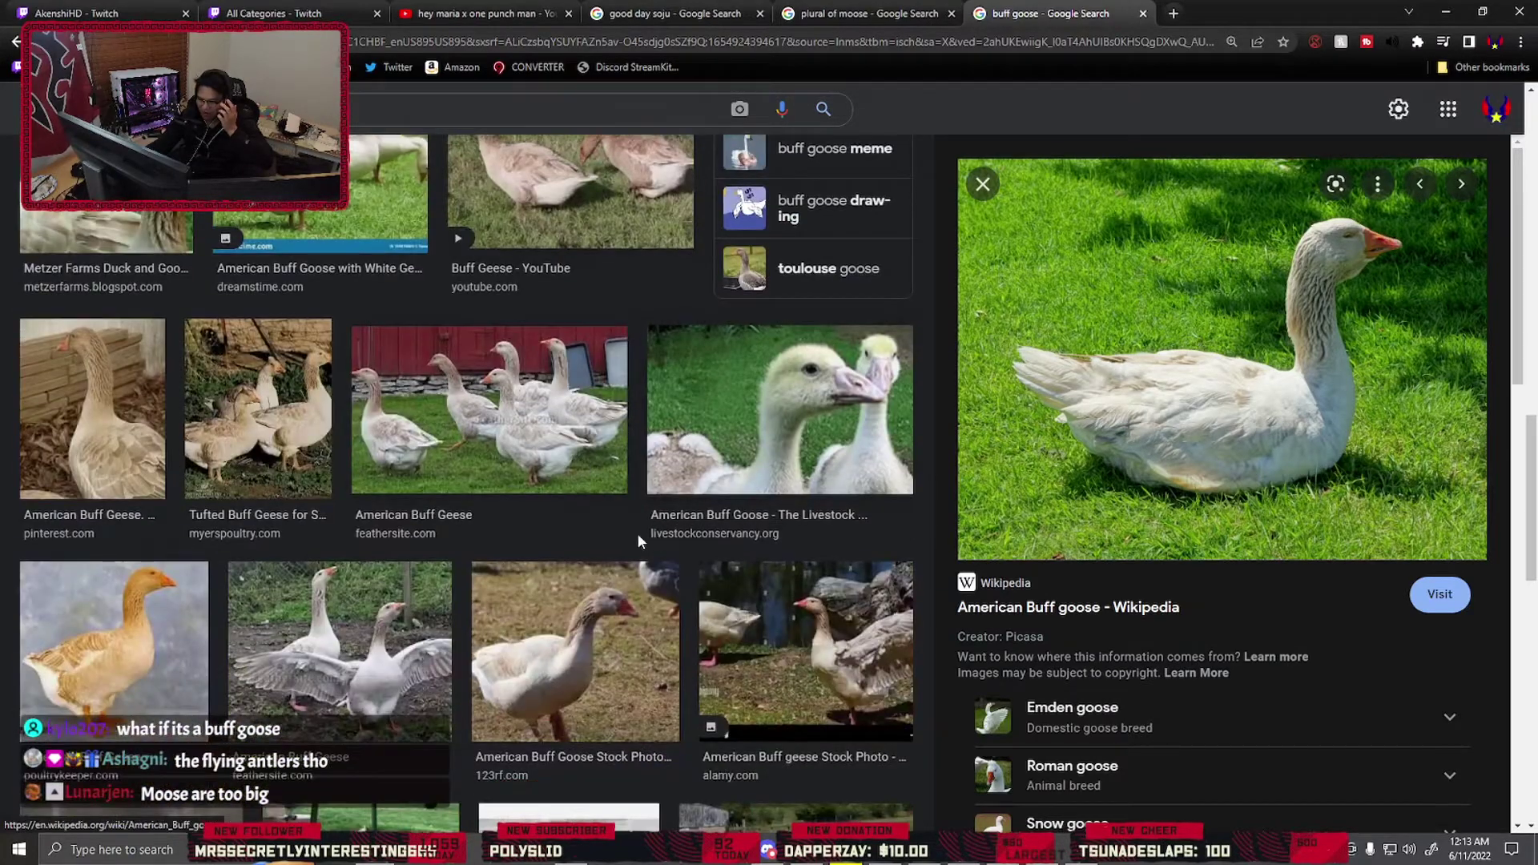
pyautogui.press('/')
pyautogui.hotkey('ctrl', 'a')
# Search images for 'goose' and preview the Canada Goose and white goose pictures
pyautogui.write('goose')
pyautogui.press('Return')
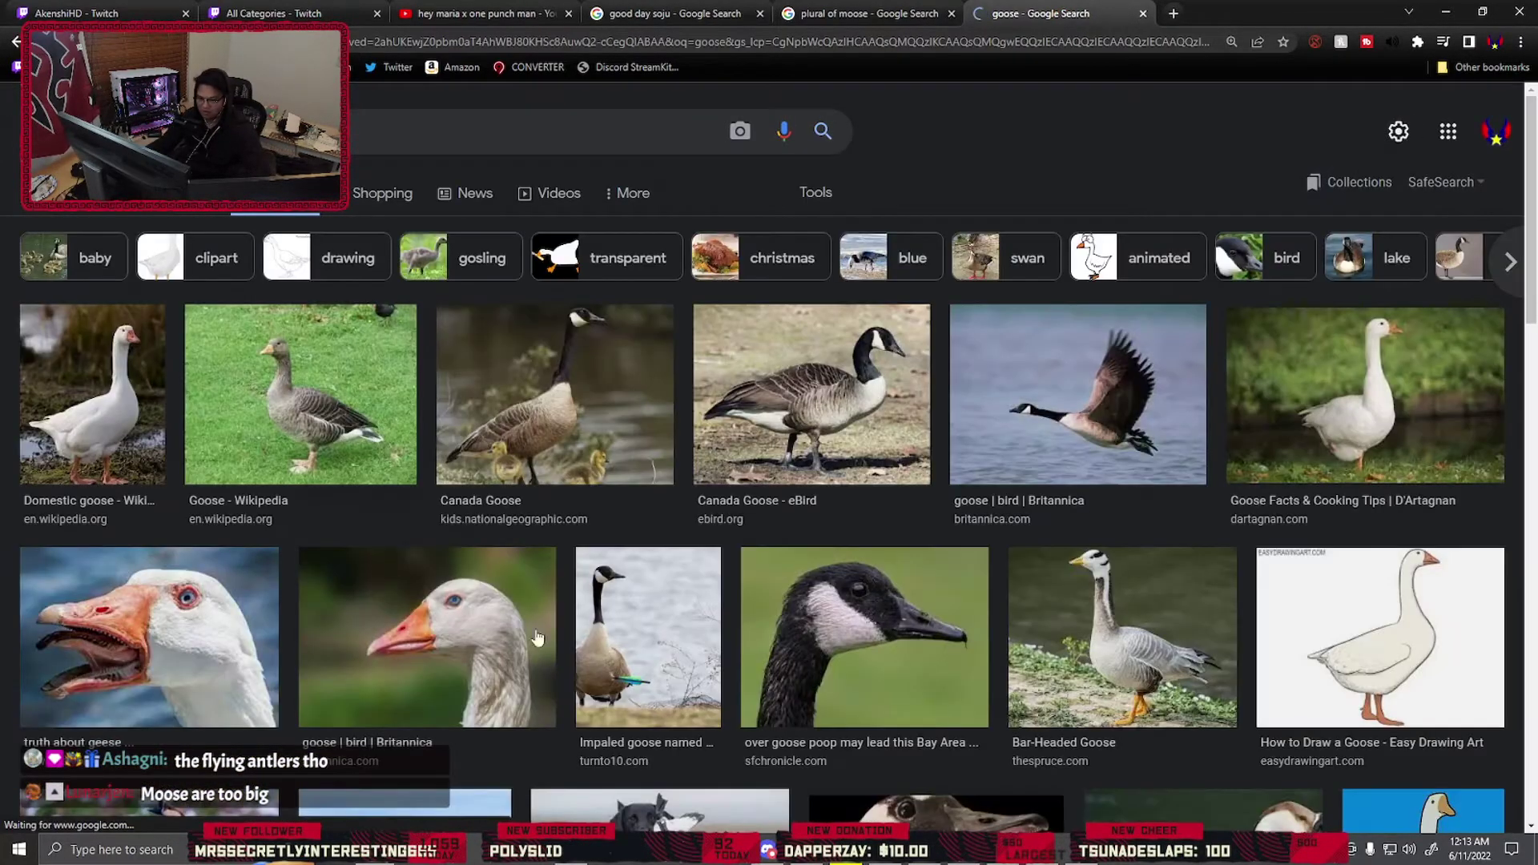
pyautogui.click(561, 401)
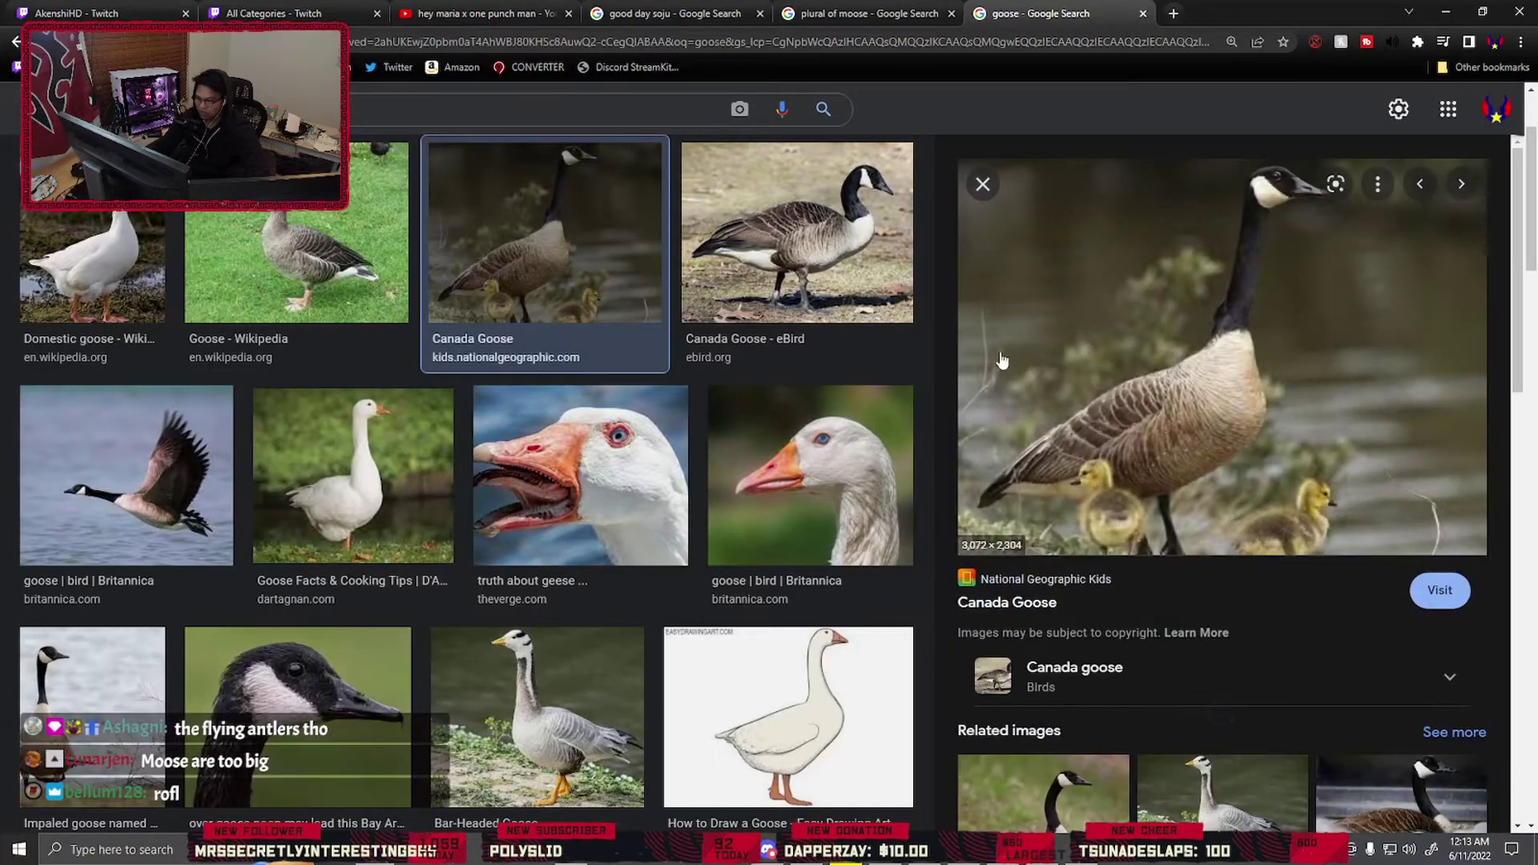
pyautogui.click(793, 289)
pyautogui.click(645, 257)
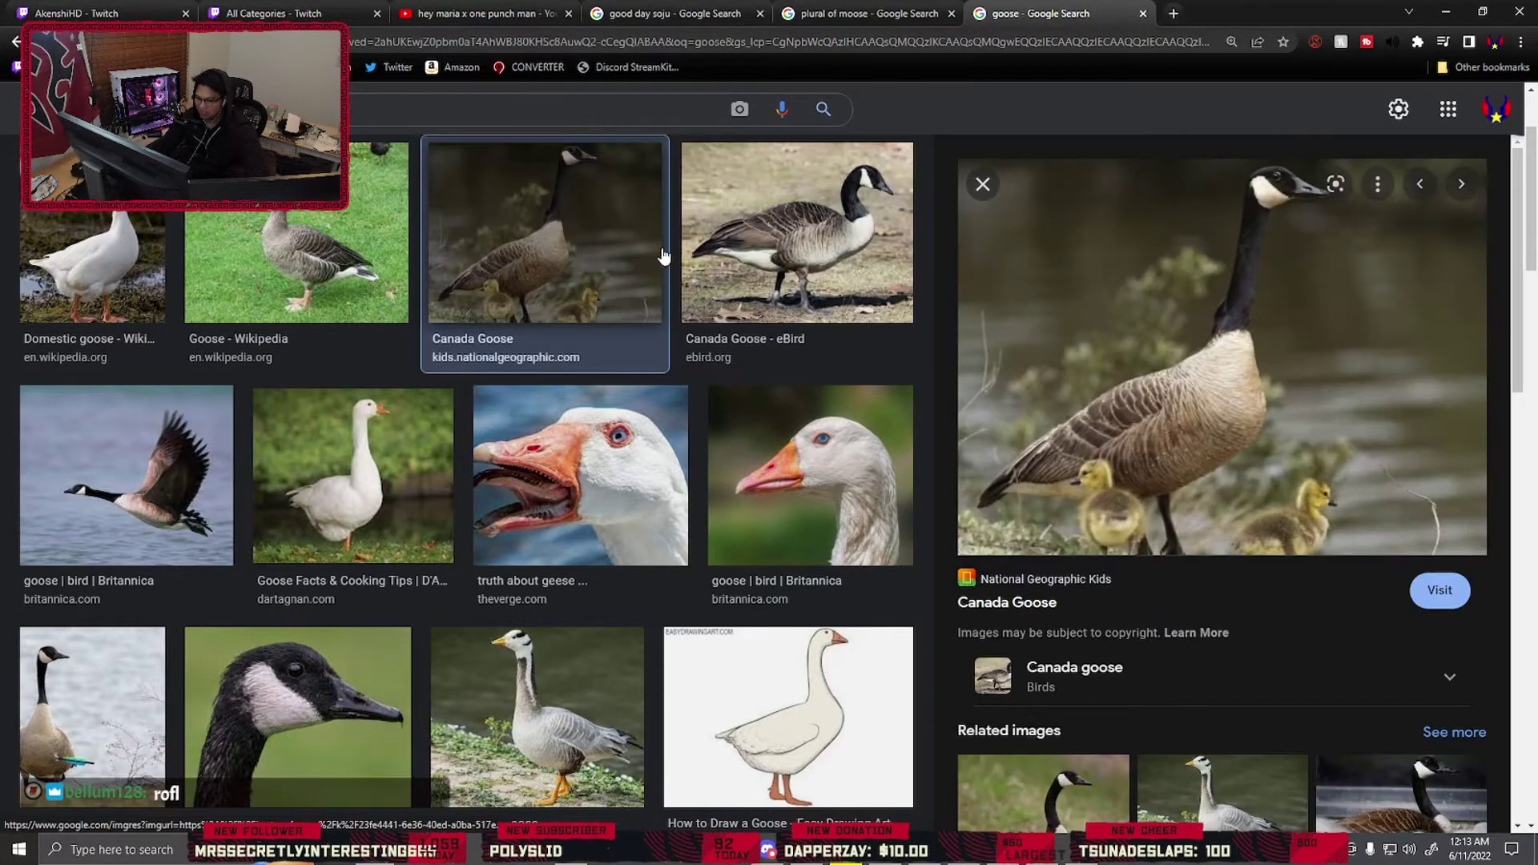
pyautogui.click(721, 336)
pyautogui.click(580, 475)
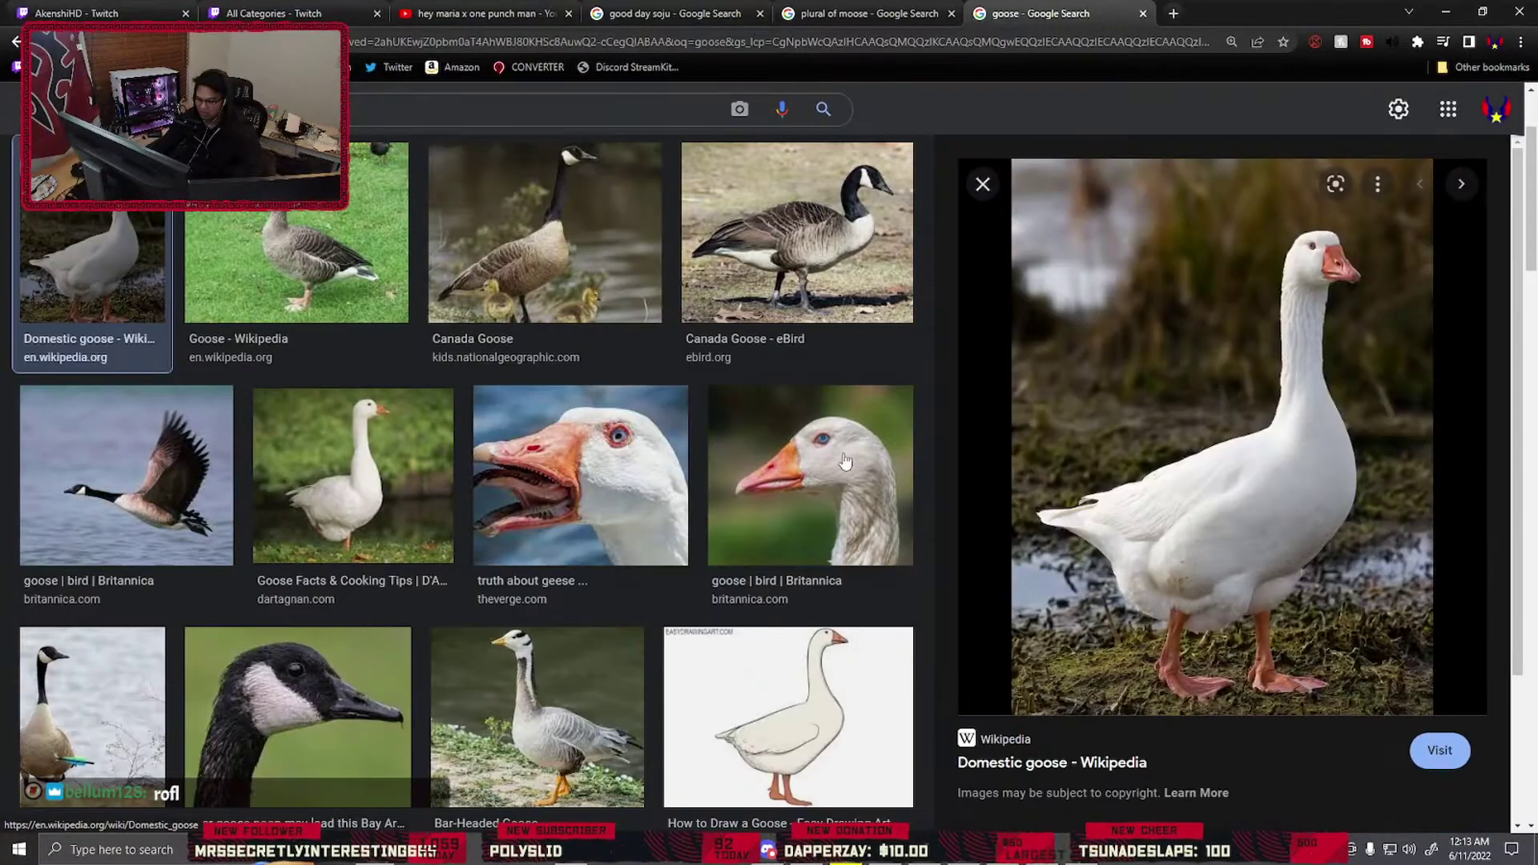
# Preview the greylag and Domestic goose Wikipedia pictures, then return to the Paint sketch
pyautogui.click(333, 303)
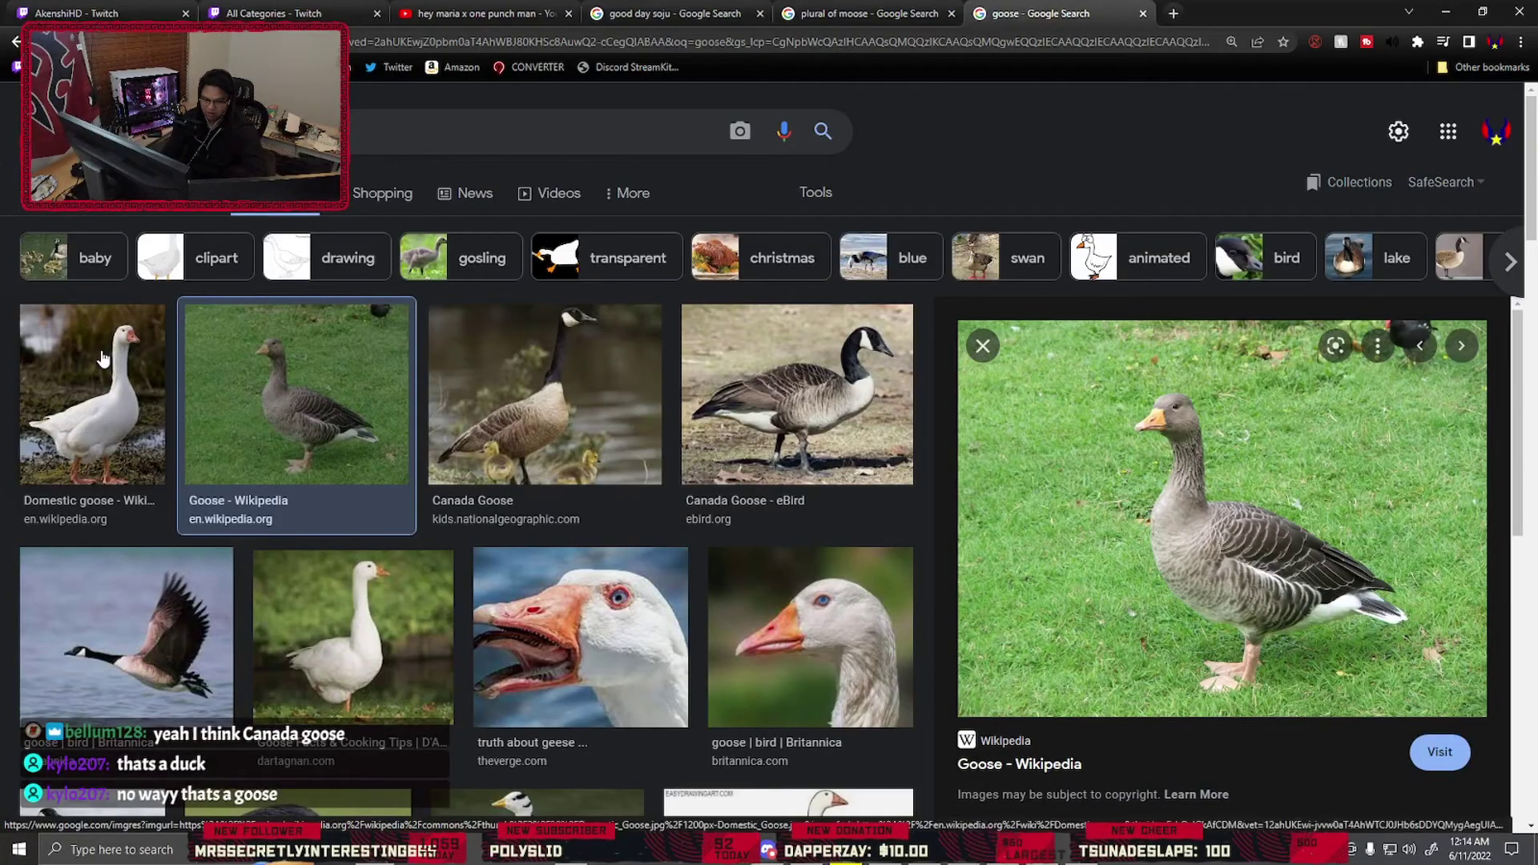
pyautogui.click(103, 358)
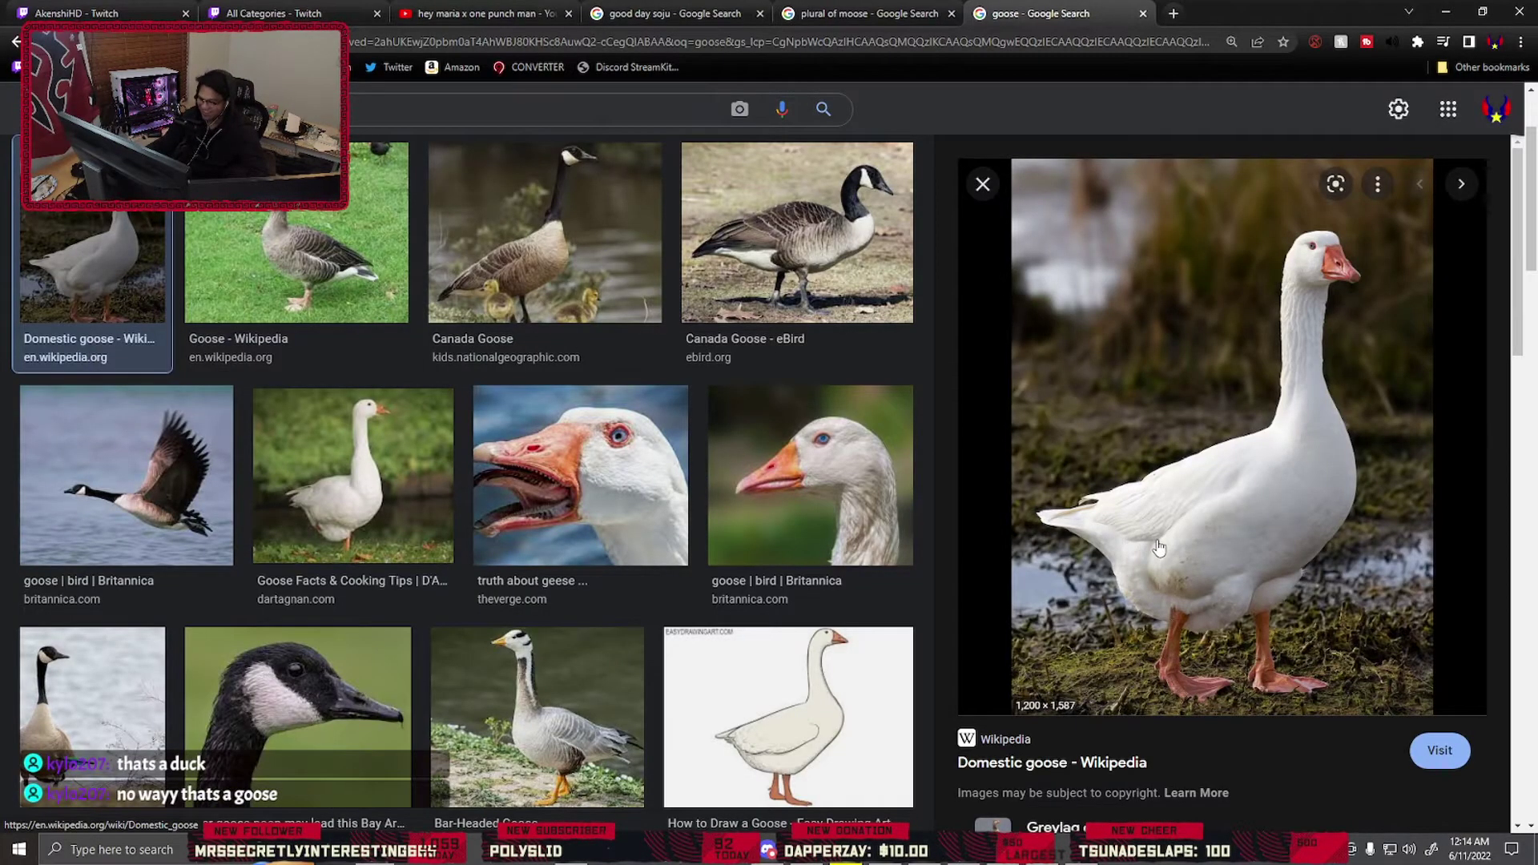
pyautogui.scroll(-3, 1256, 529)
pyautogui.scroll(3, 1280, 503)
pyautogui.scroll(-3, 1280, 503)
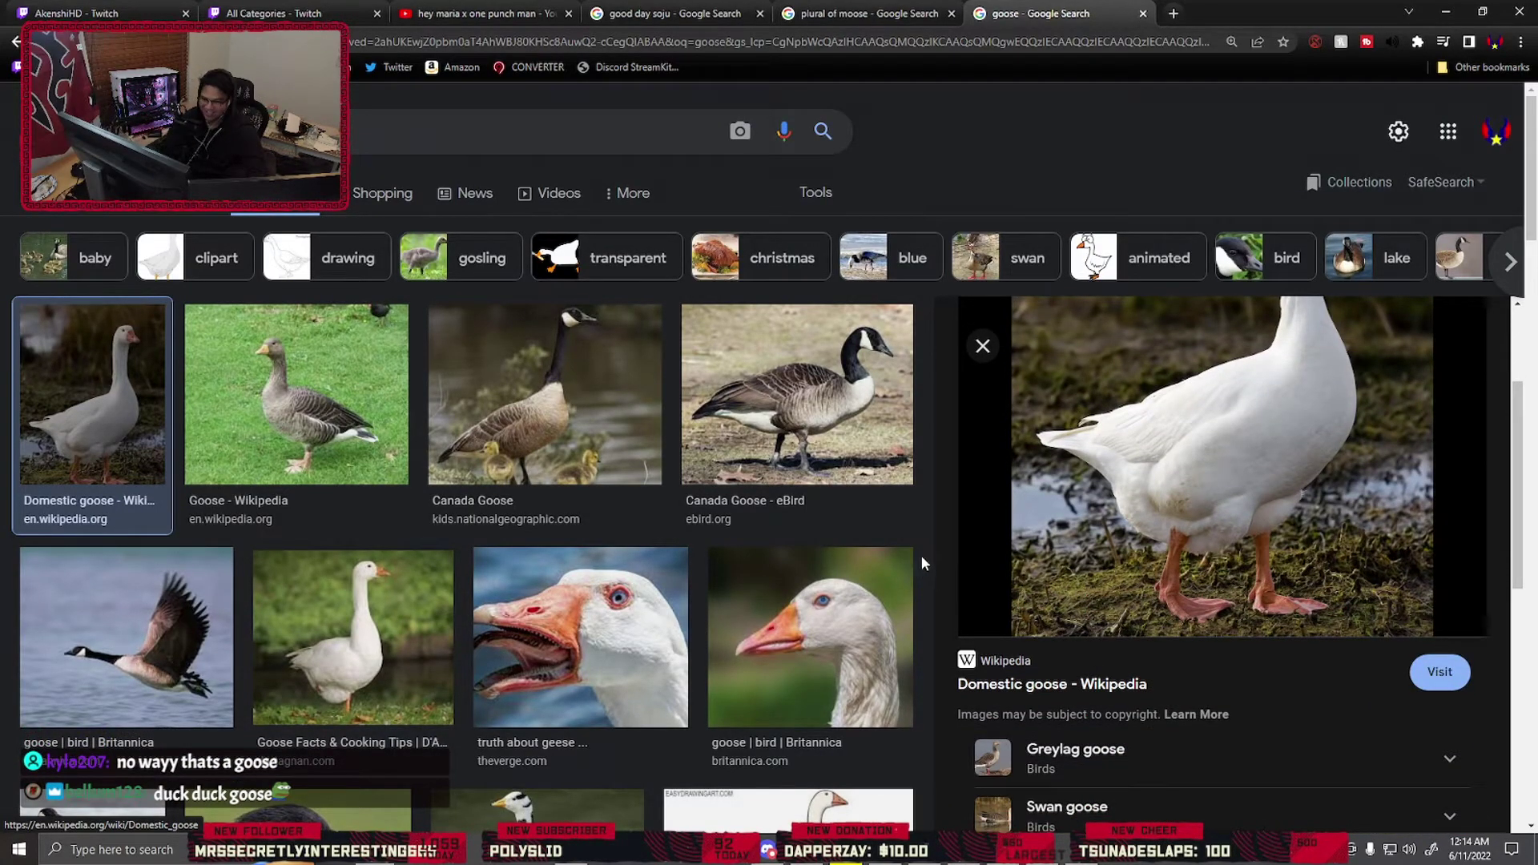
pyautogui.scroll(3, 1151, 560)
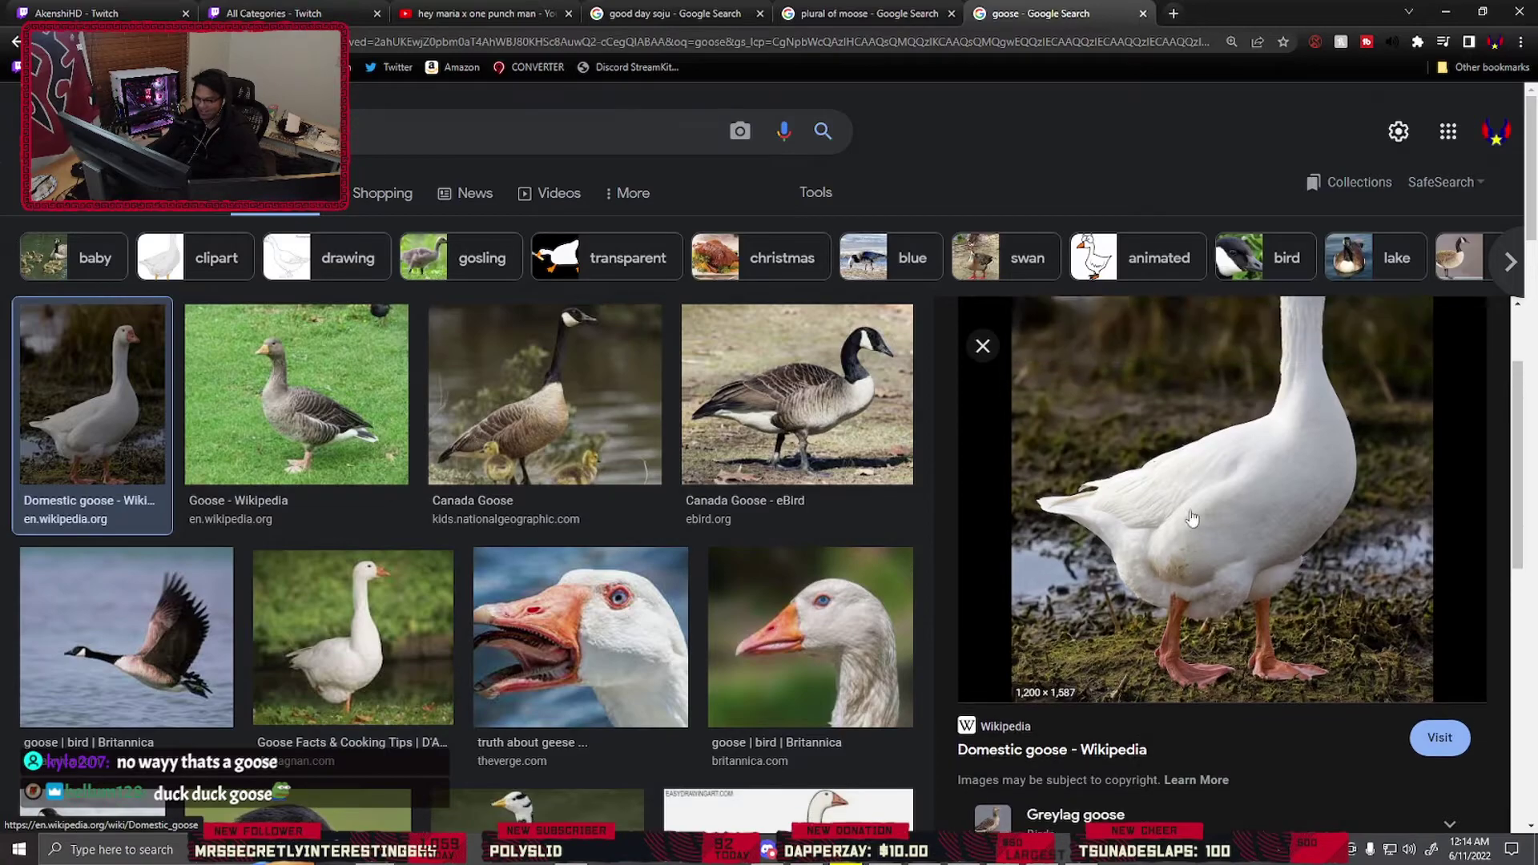
pyautogui.scroll(-1, 1304, 536)
pyautogui.scroll(1, 1305, 535)
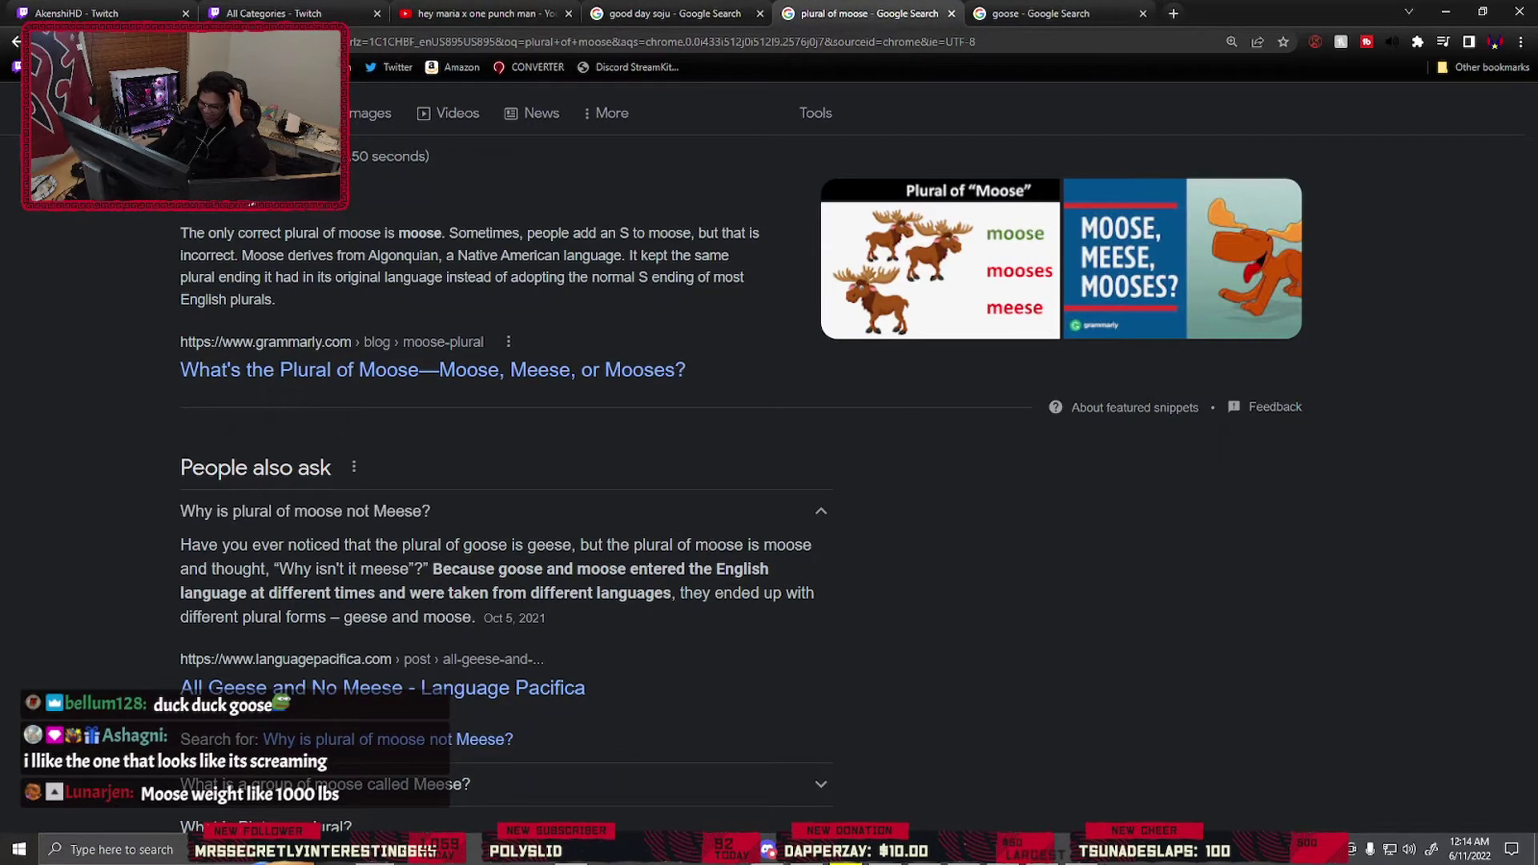
pyautogui.hotkey('alt', 'Tab')
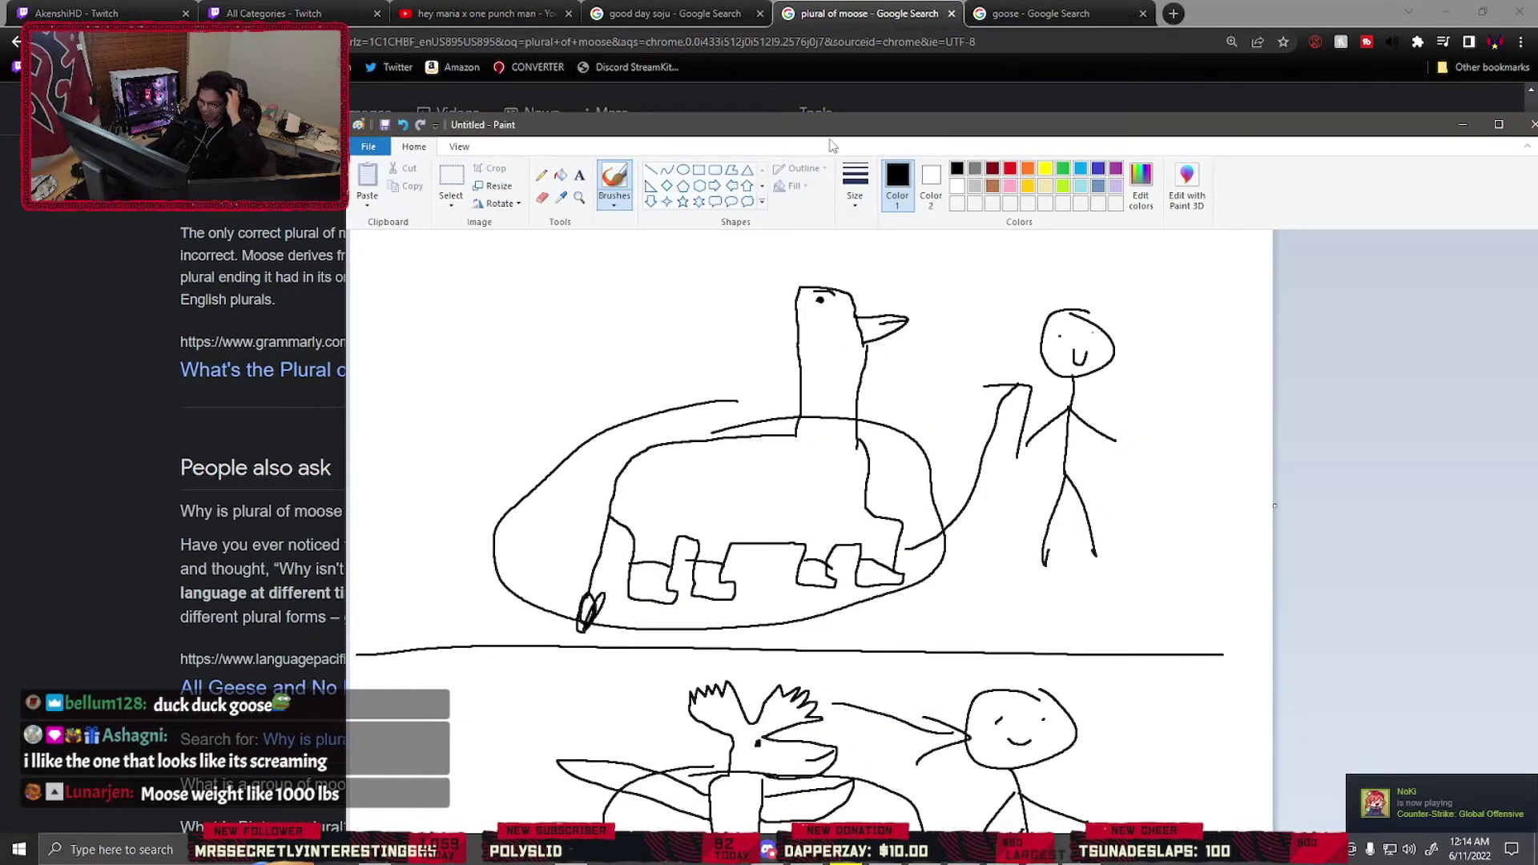
pyautogui.moveTo(834, 125); pyautogui.dragTo(822, 15)
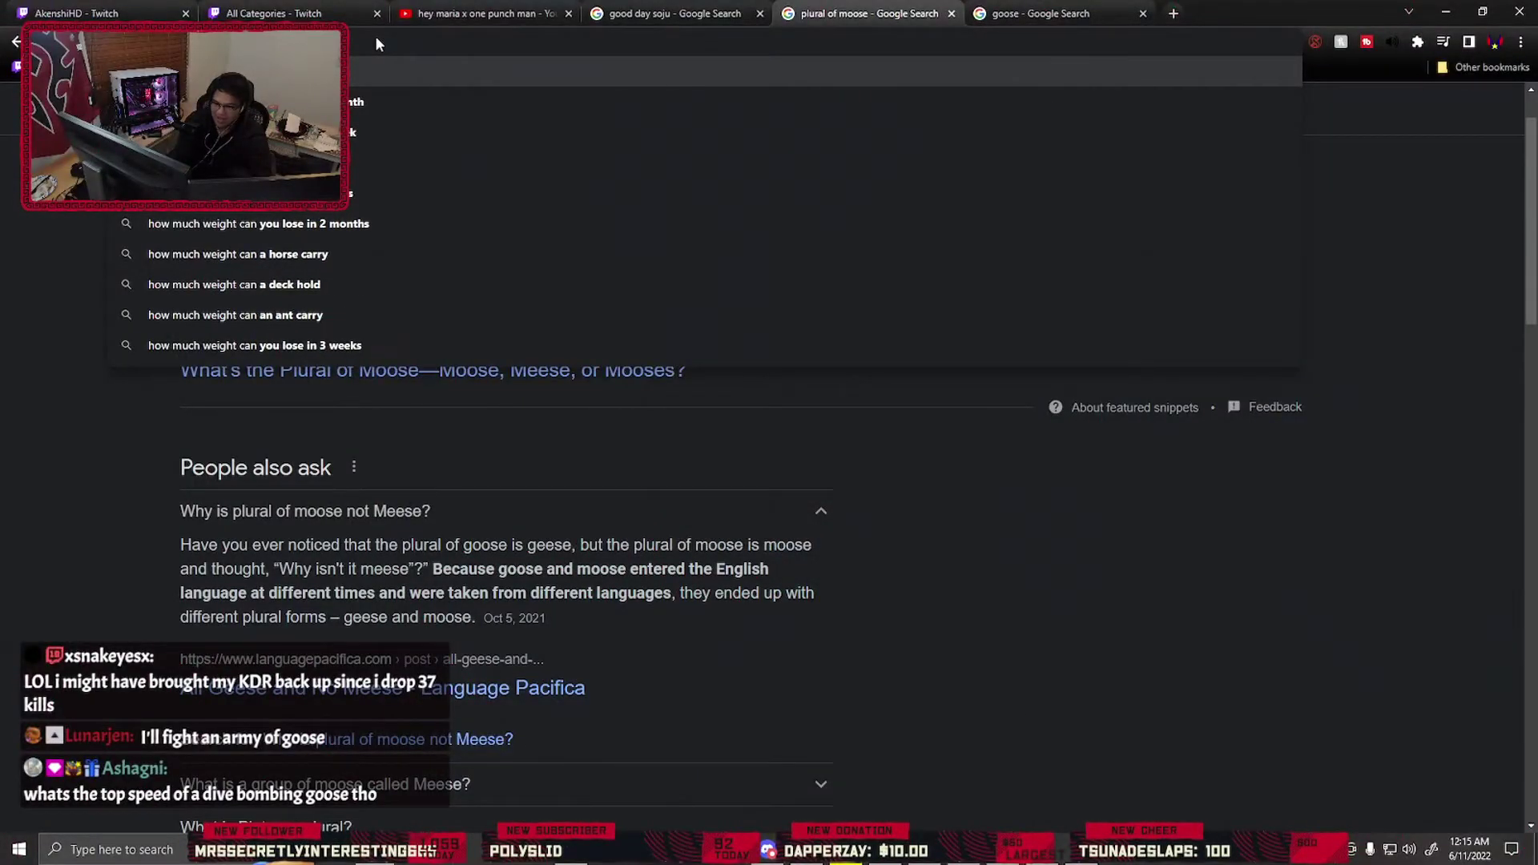
pyautogui.write('carry')
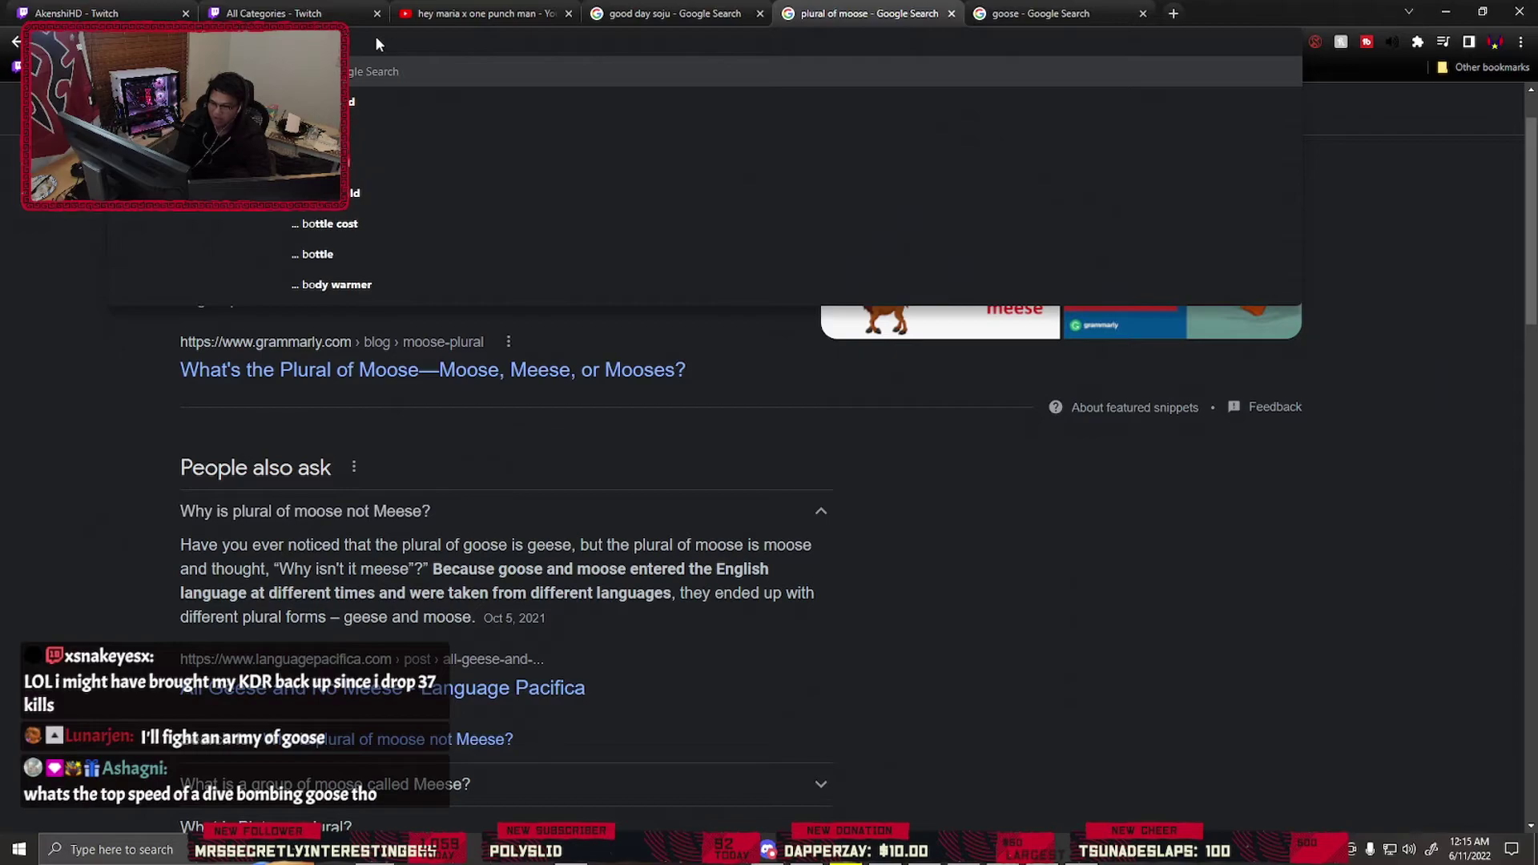
# Search goose carrying weight, then 'top speed of a dive bombing goose', and open the 'Claws in the Nuts' video
pyautogui.press('Return')
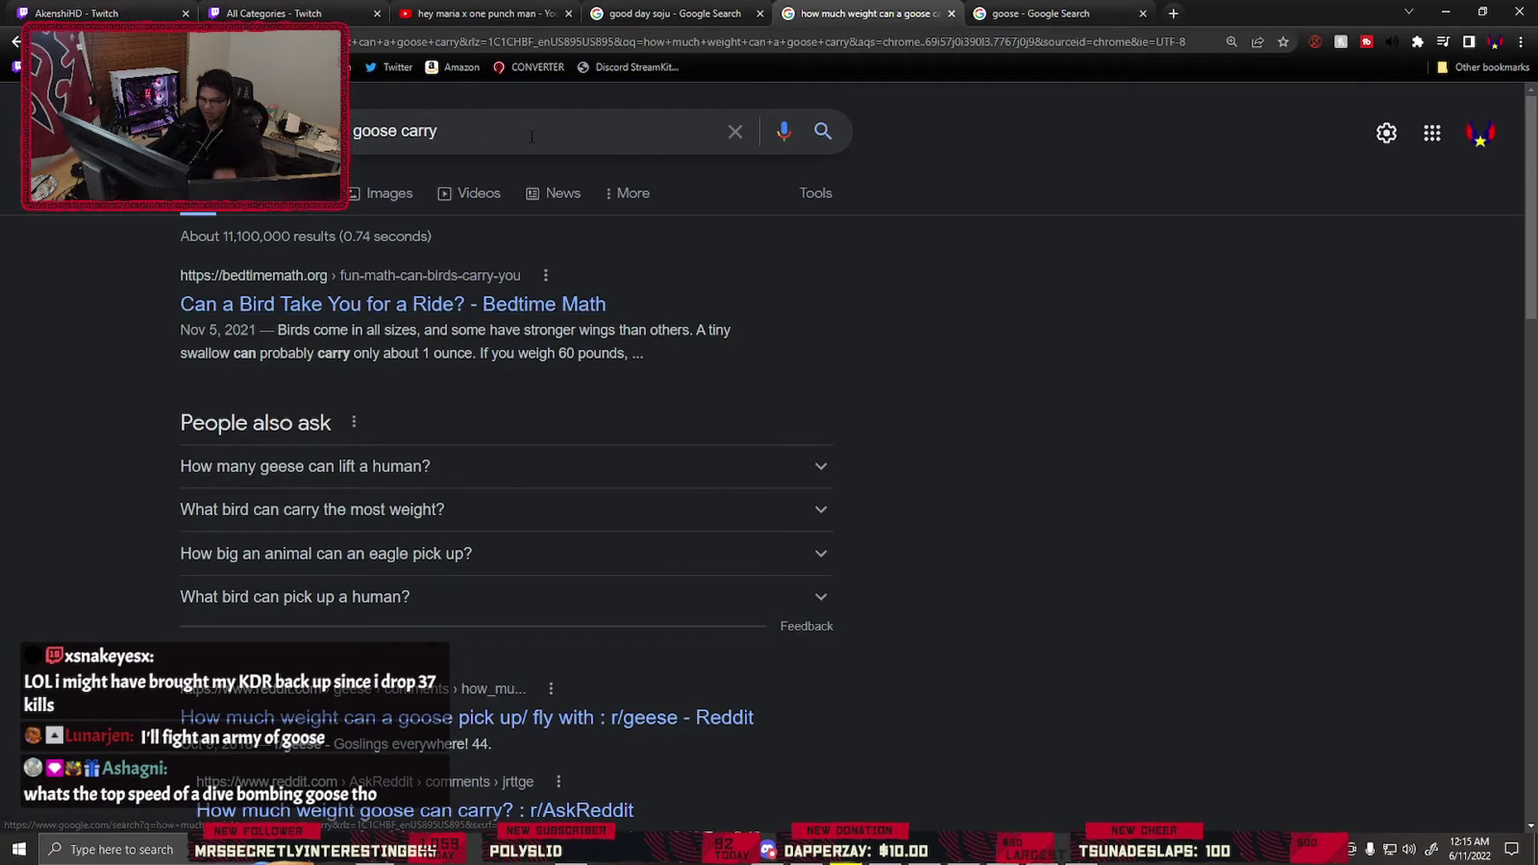
pyautogui.tripleClick(321, 131)
pyautogui.write('top speed of')
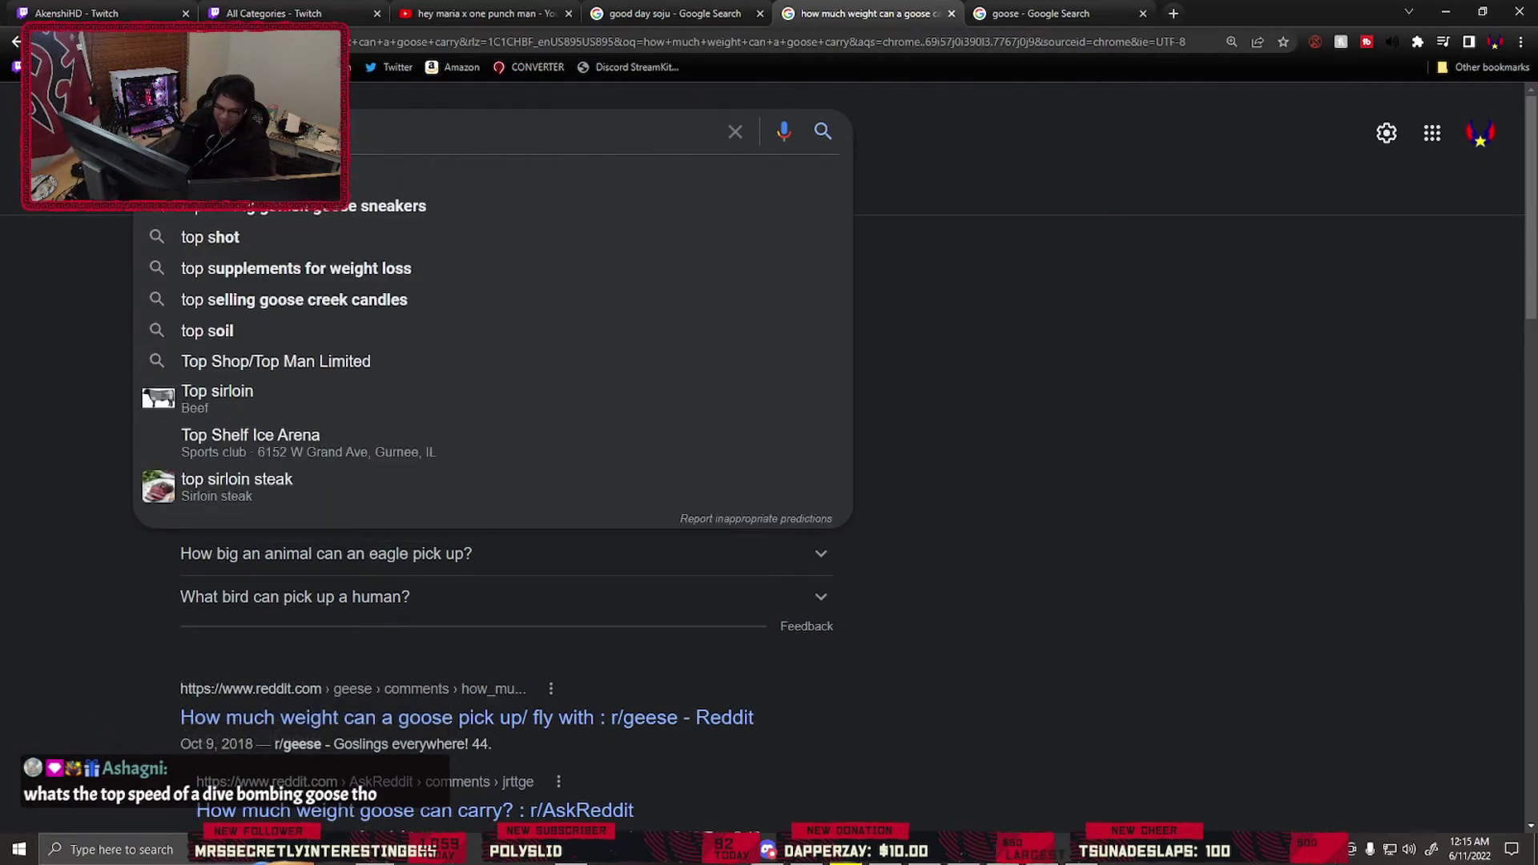
pyautogui.write(' a dive bombing go')
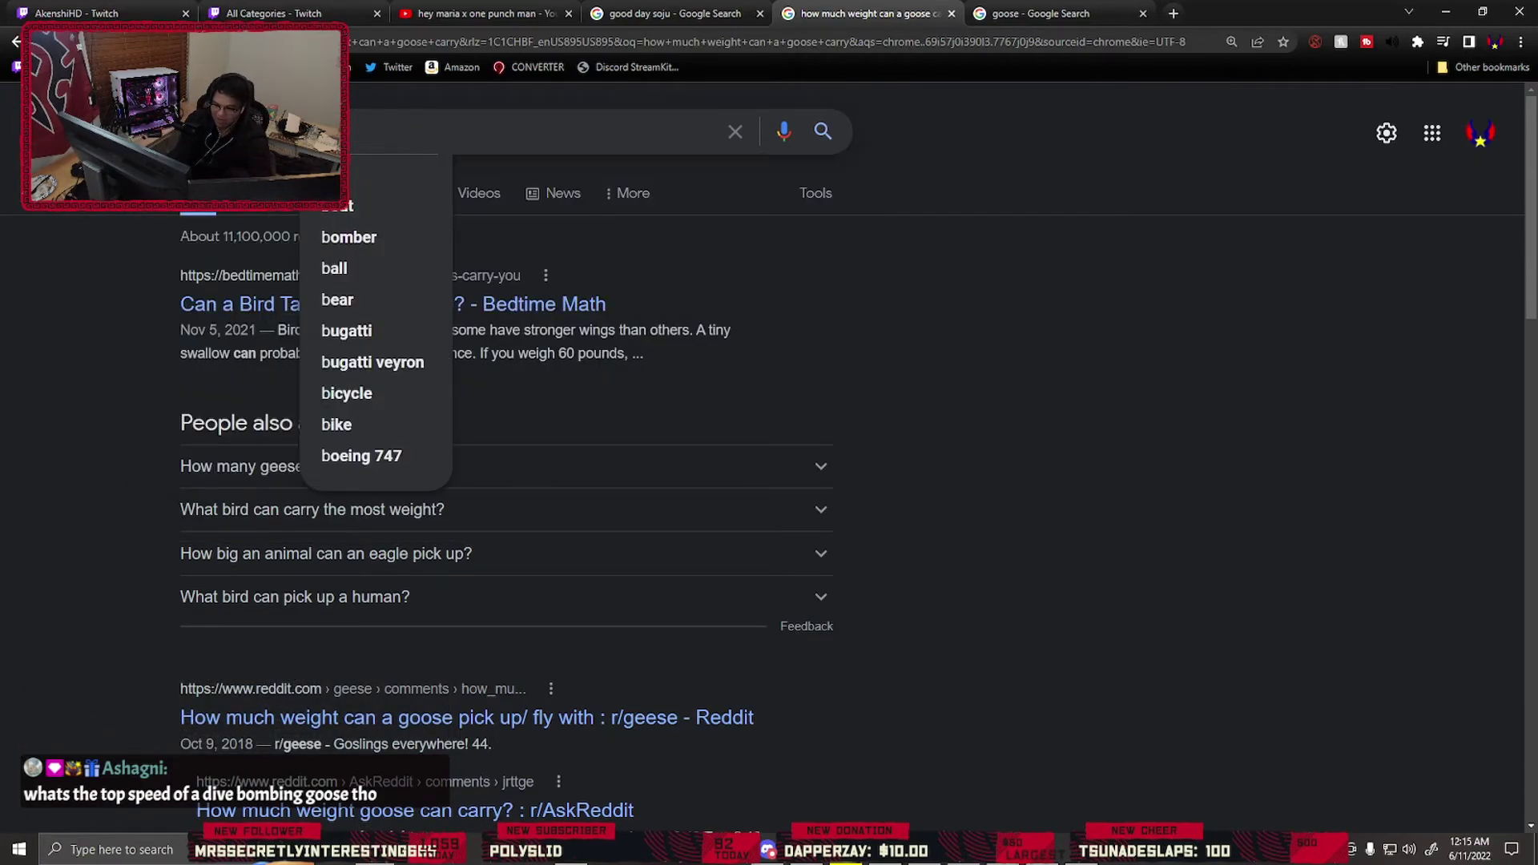
pyautogui.write('ose')
pyautogui.press('Return')
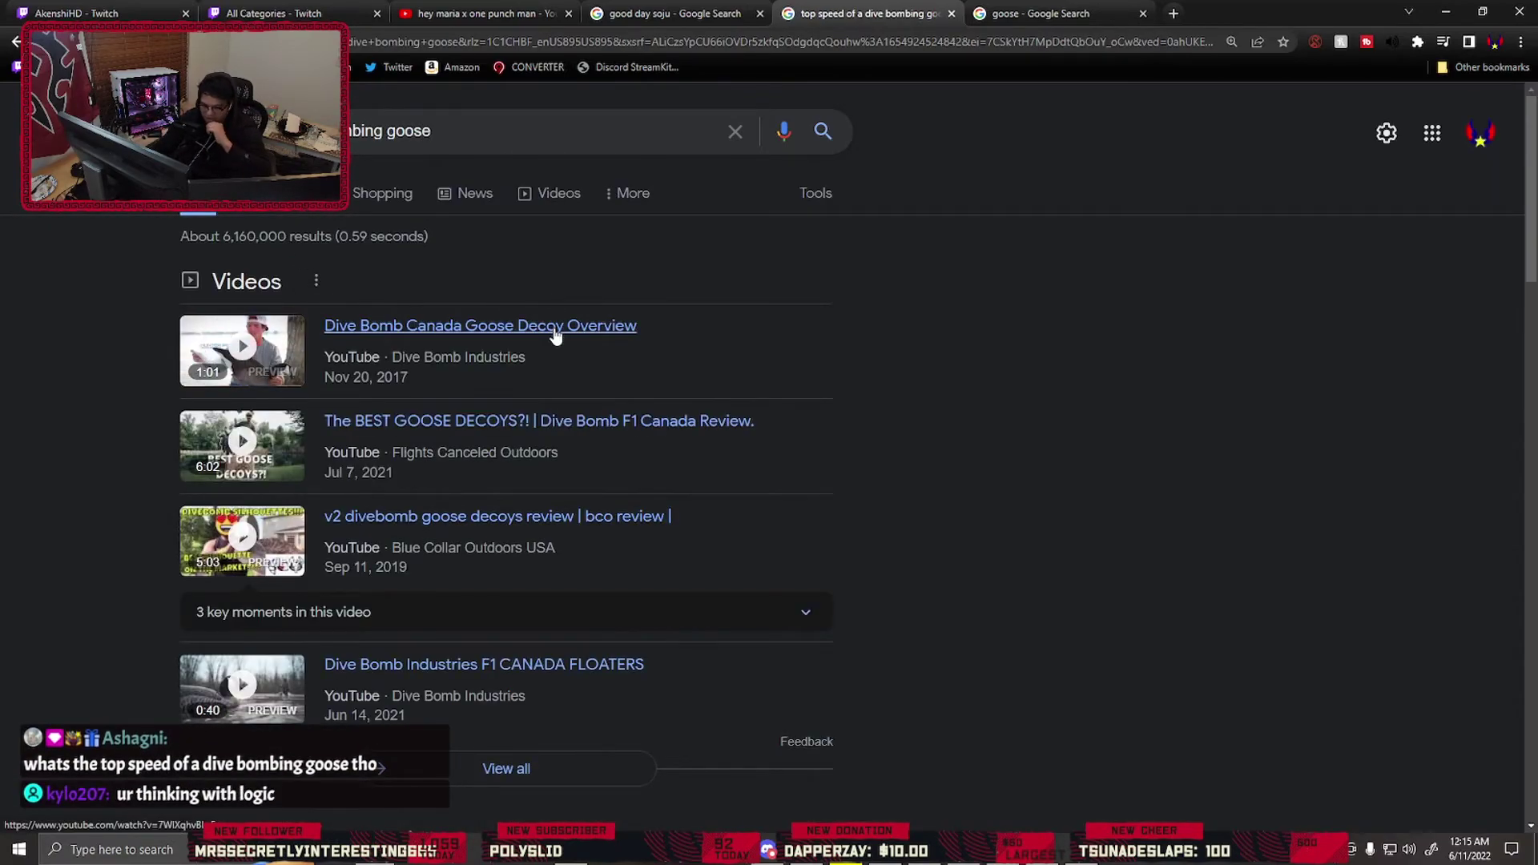
pyautogui.scroll(-5, 505, 483)
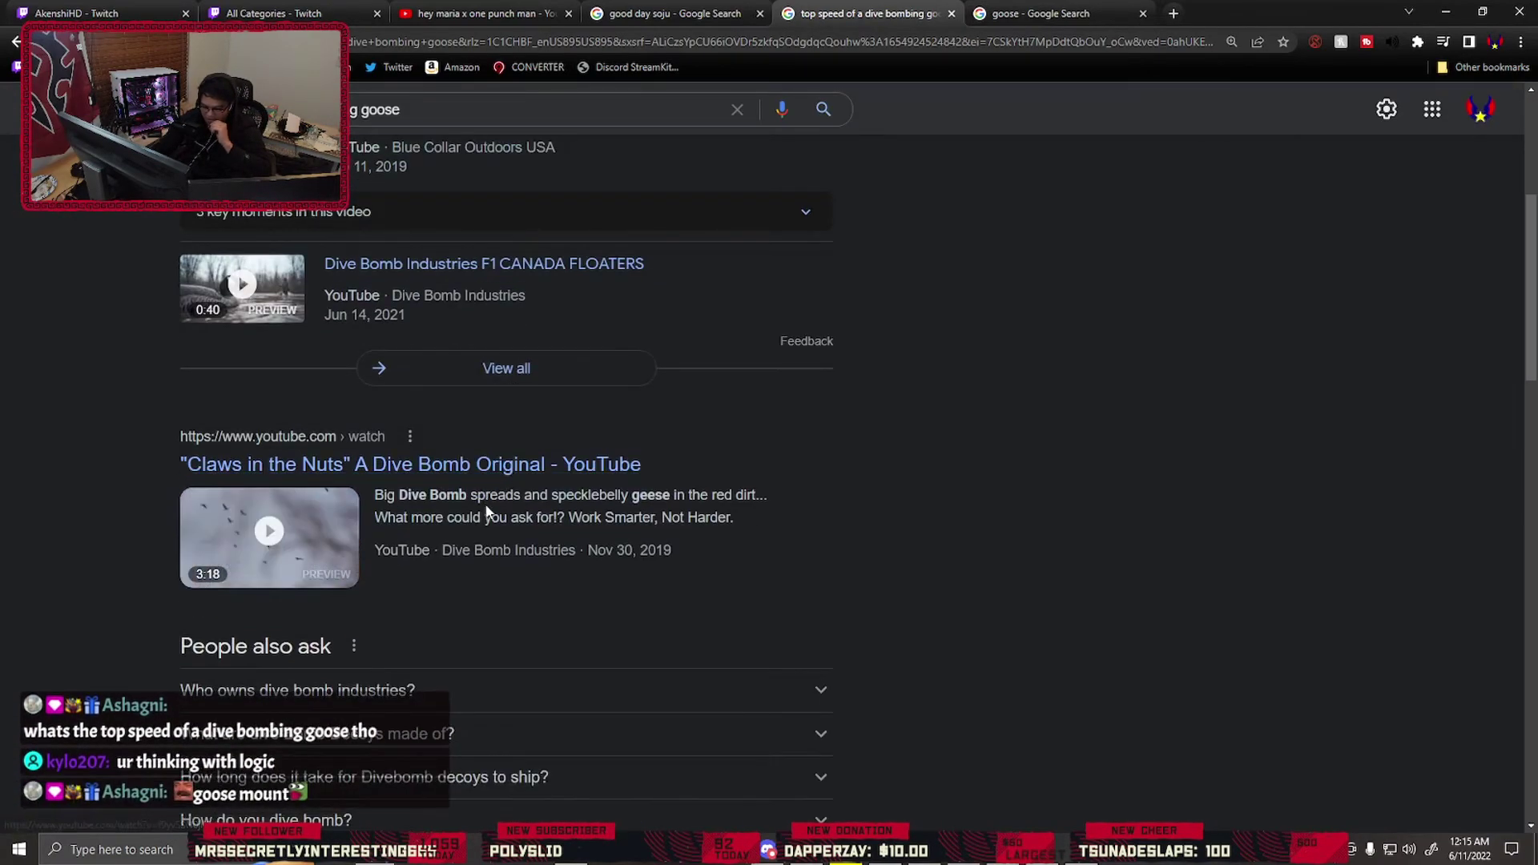
pyautogui.click(529, 468)
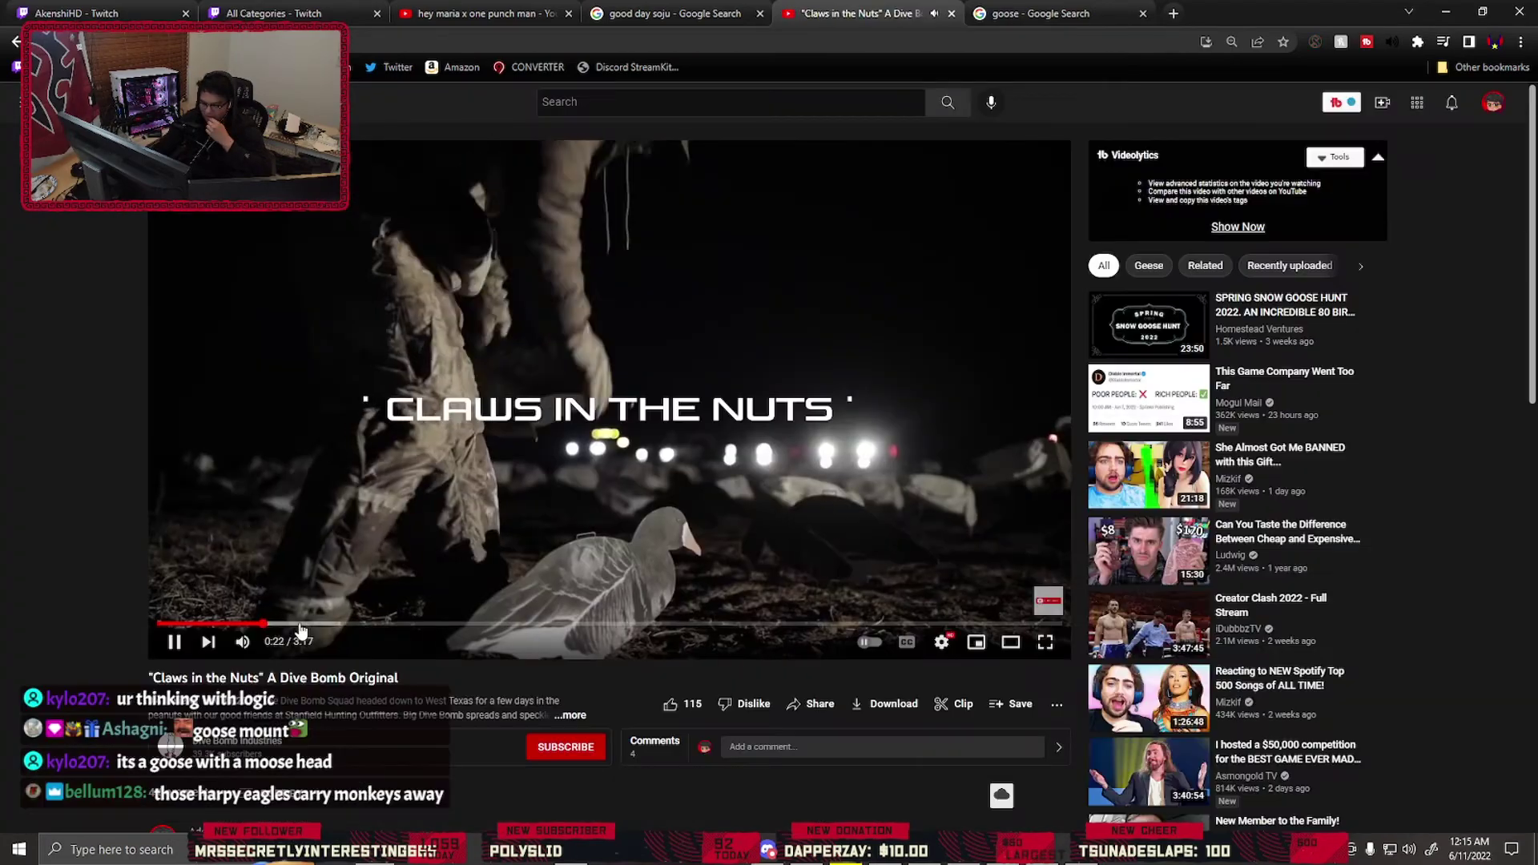
# Jump the 'Claws in the Nuts' video ahead to about 0:41, 0:48, then 0:57
pyautogui.click(348, 623)
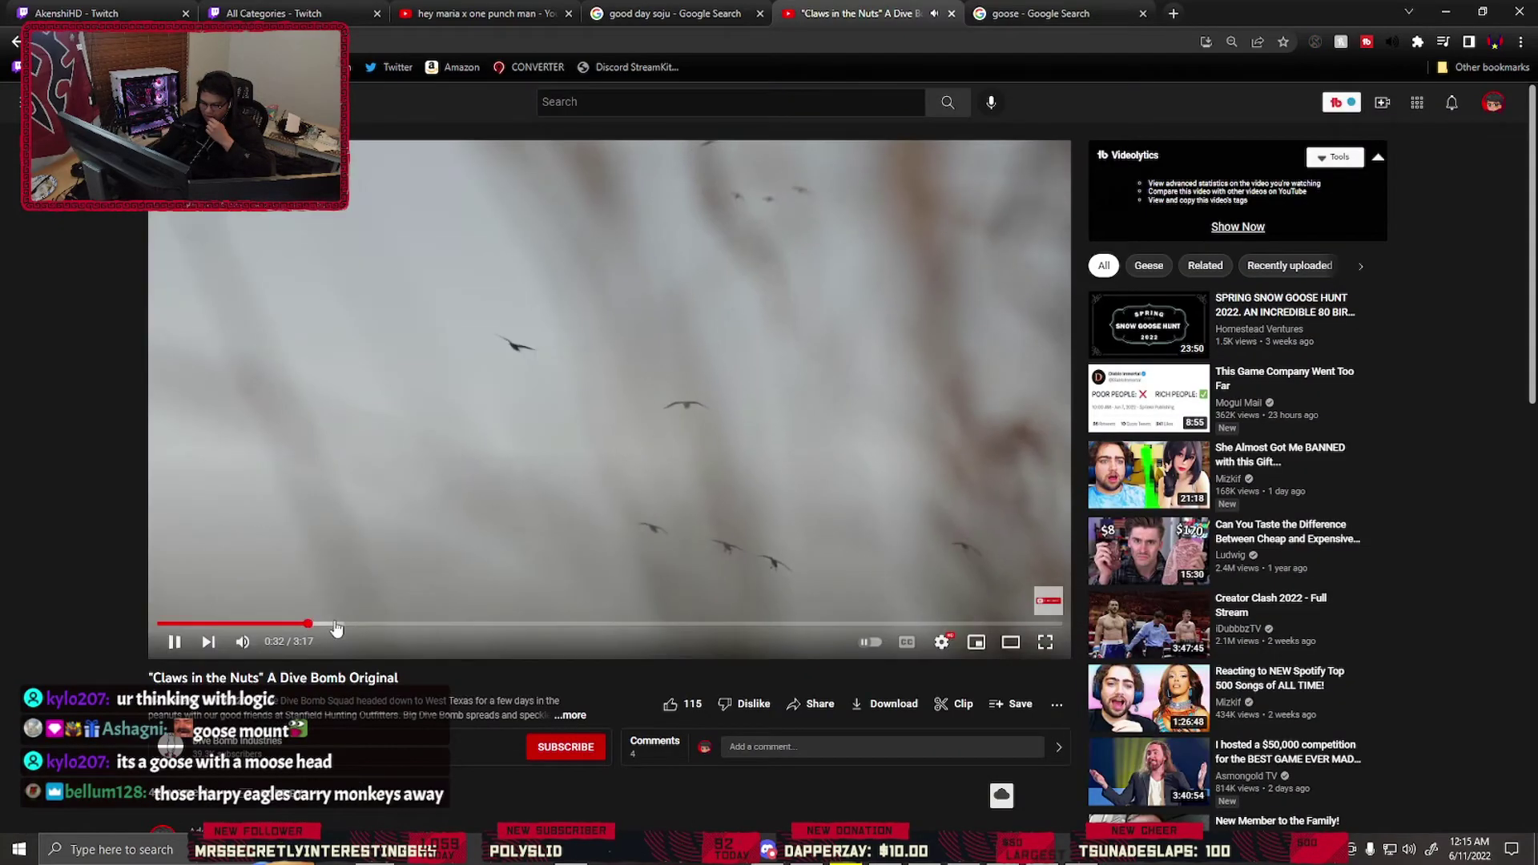
pyautogui.click(380, 624)
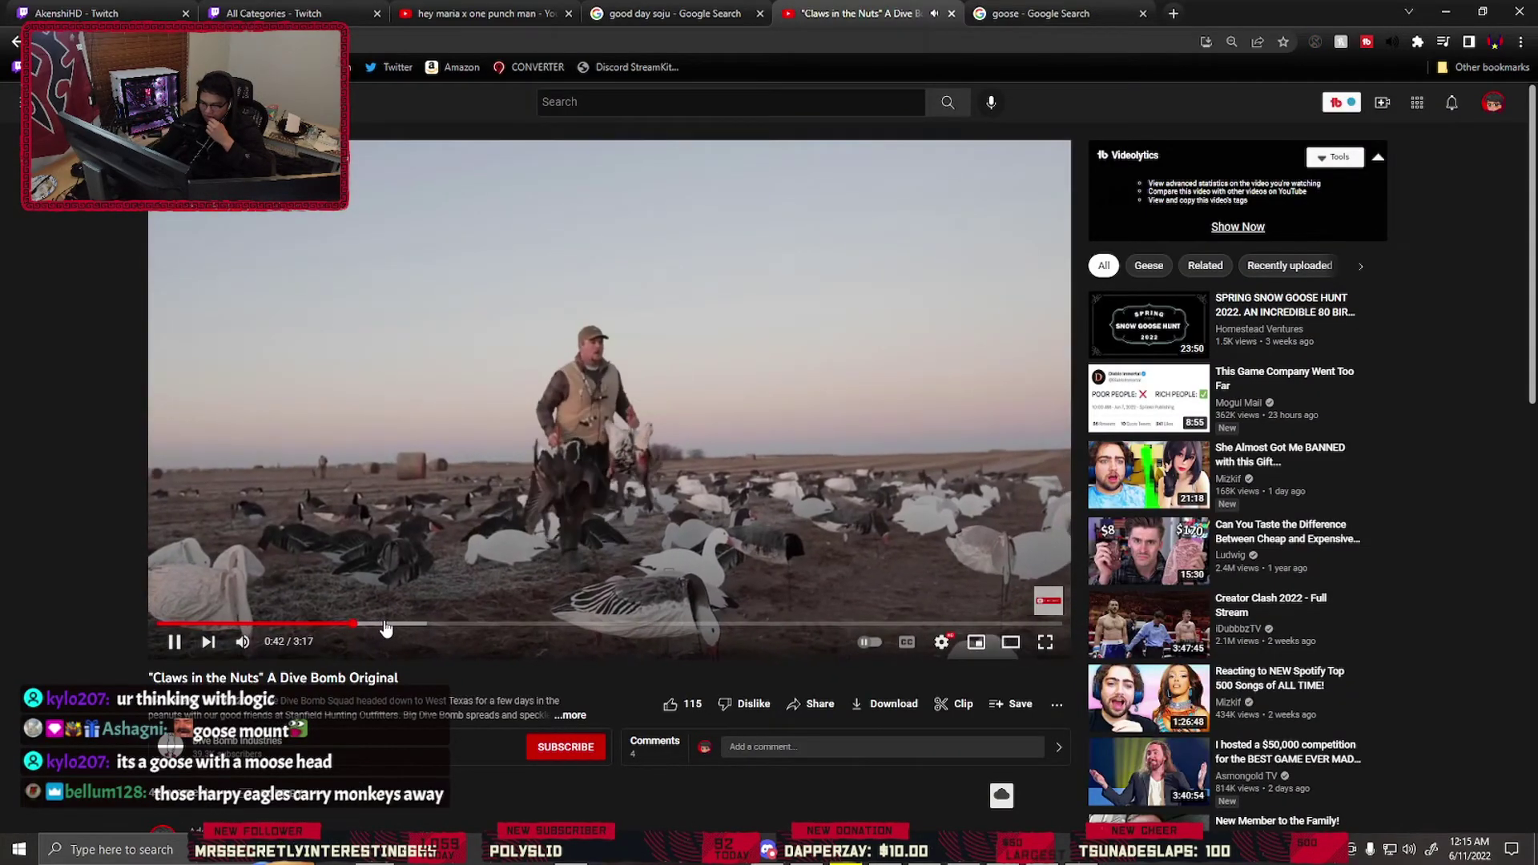
pyautogui.click(422, 624)
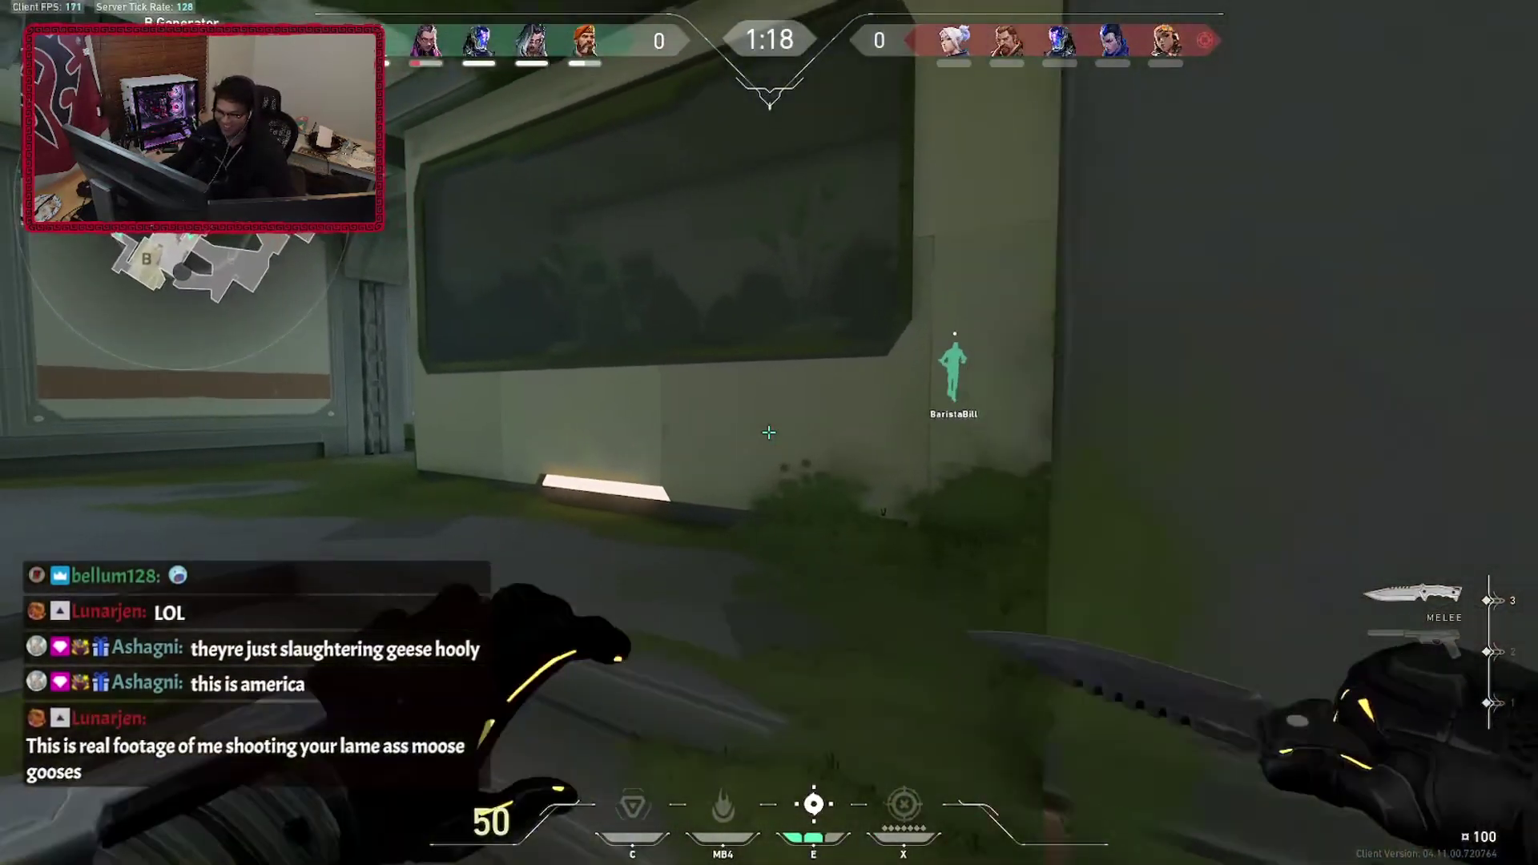
# Walk to Defender Side Spawn, drop one Brimstone sky smoke, then knife out toward Canteen
pyautogui.press('w')
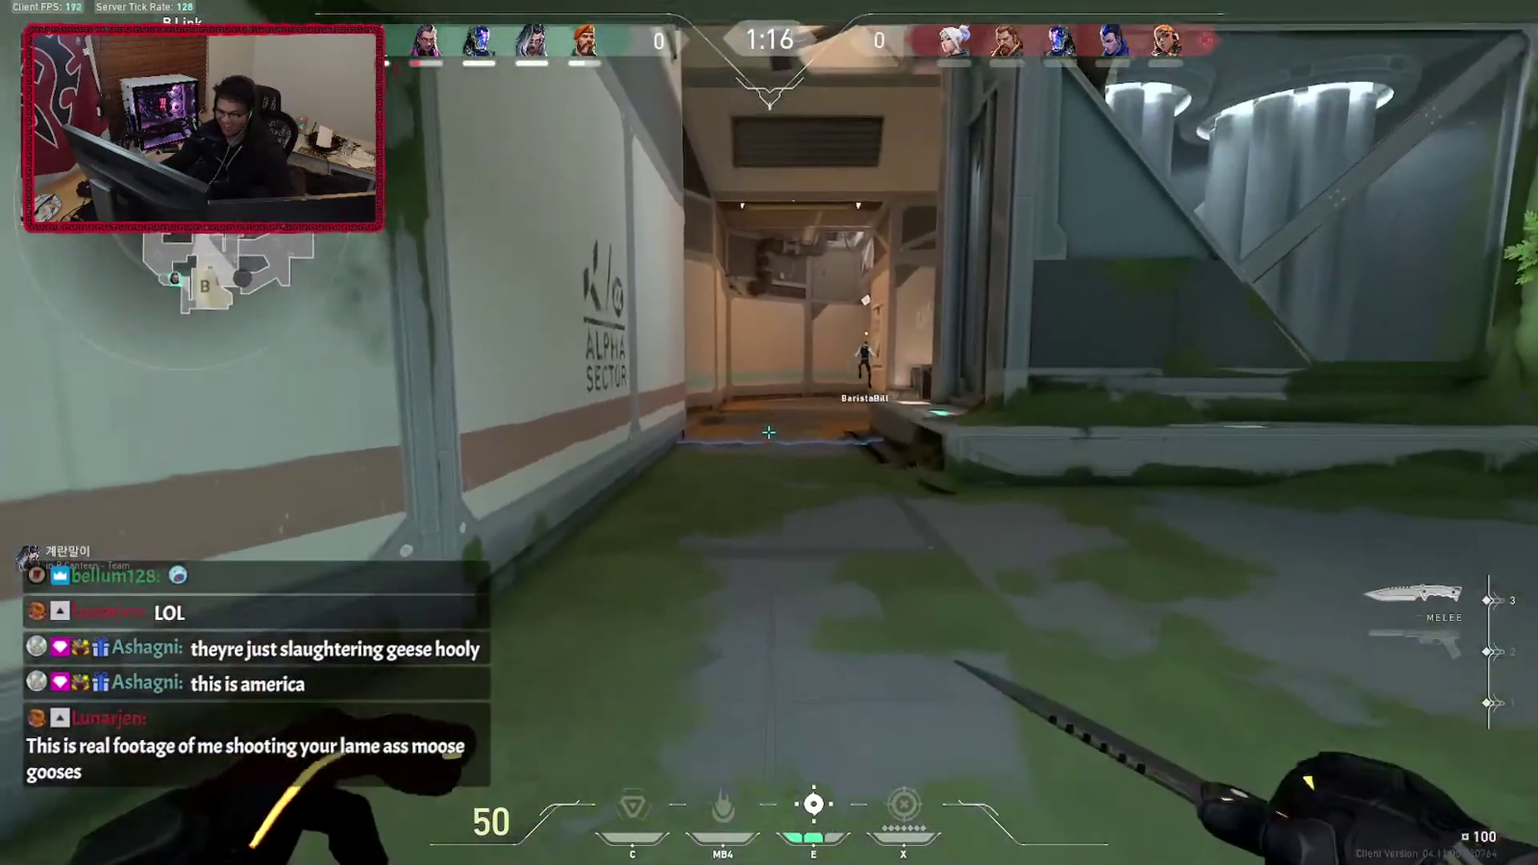
pyautogui.press('e')
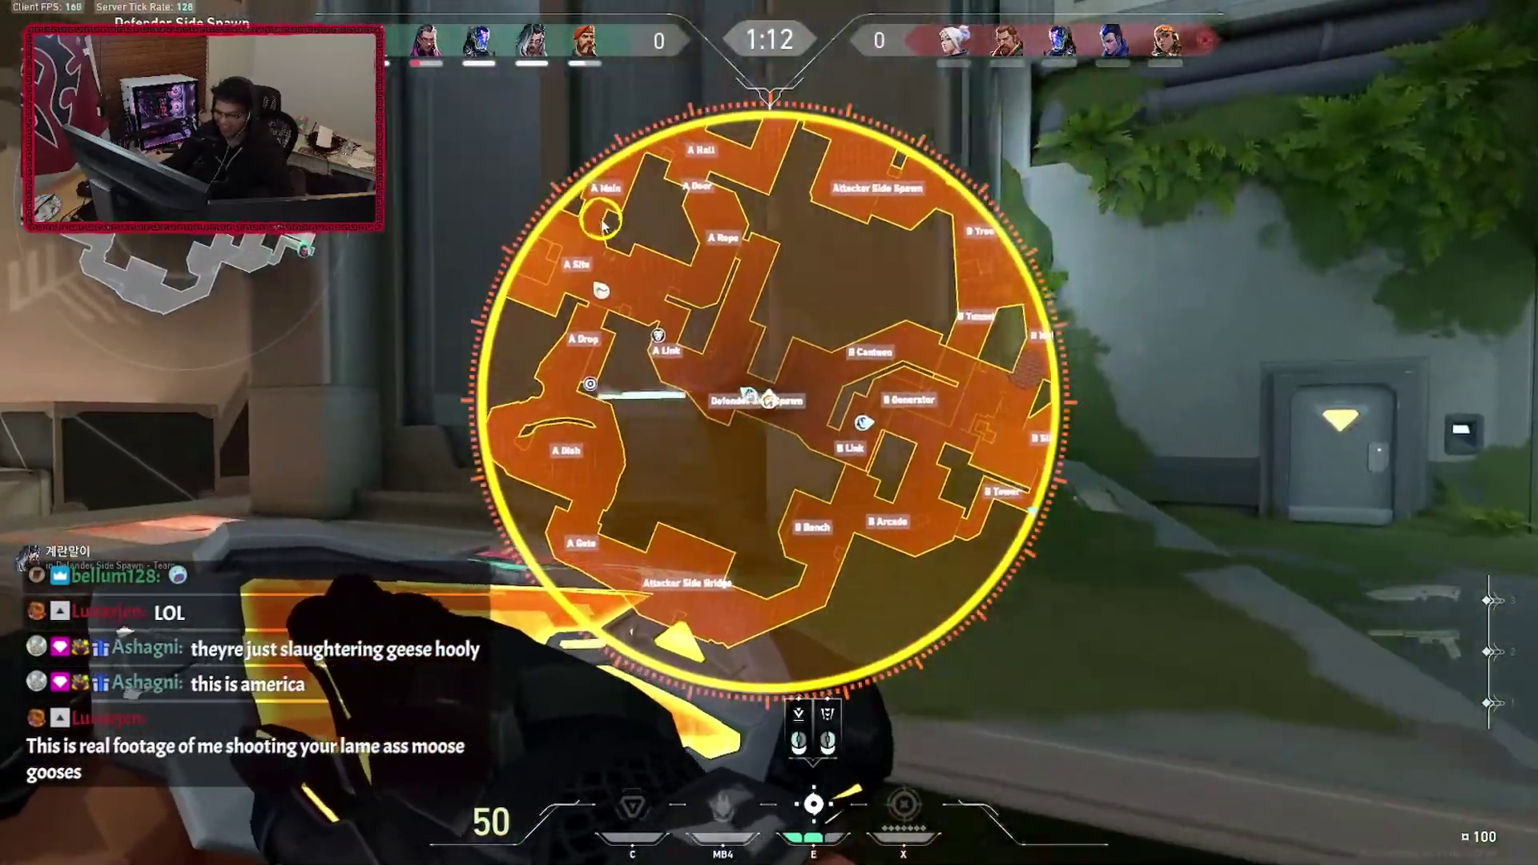
pyautogui.click(603, 223)
pyautogui.rightClick(602, 223)
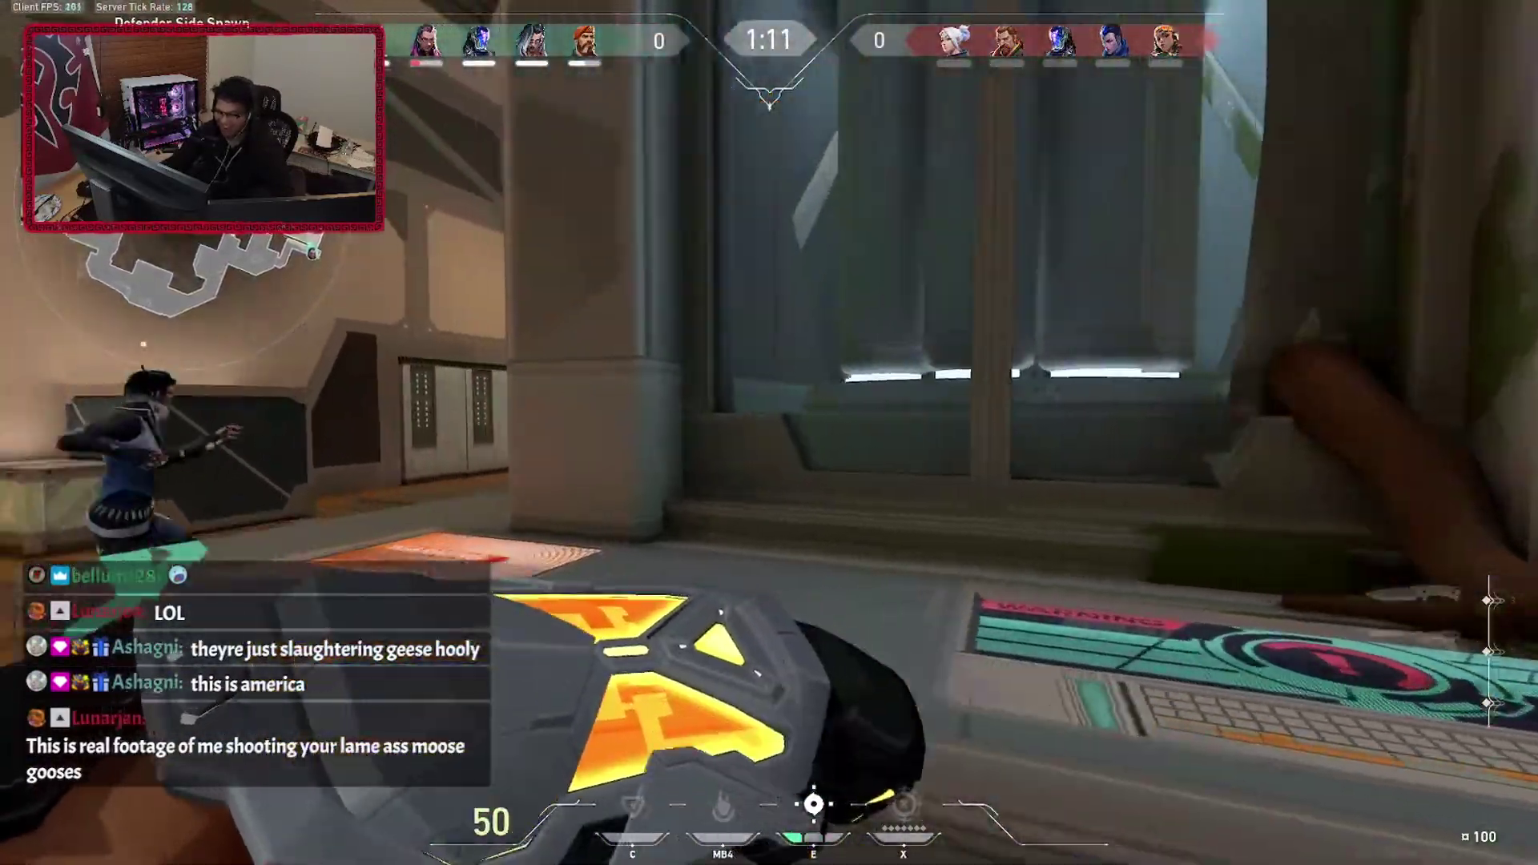
pyautogui.press('3')
pyautogui.press('w')
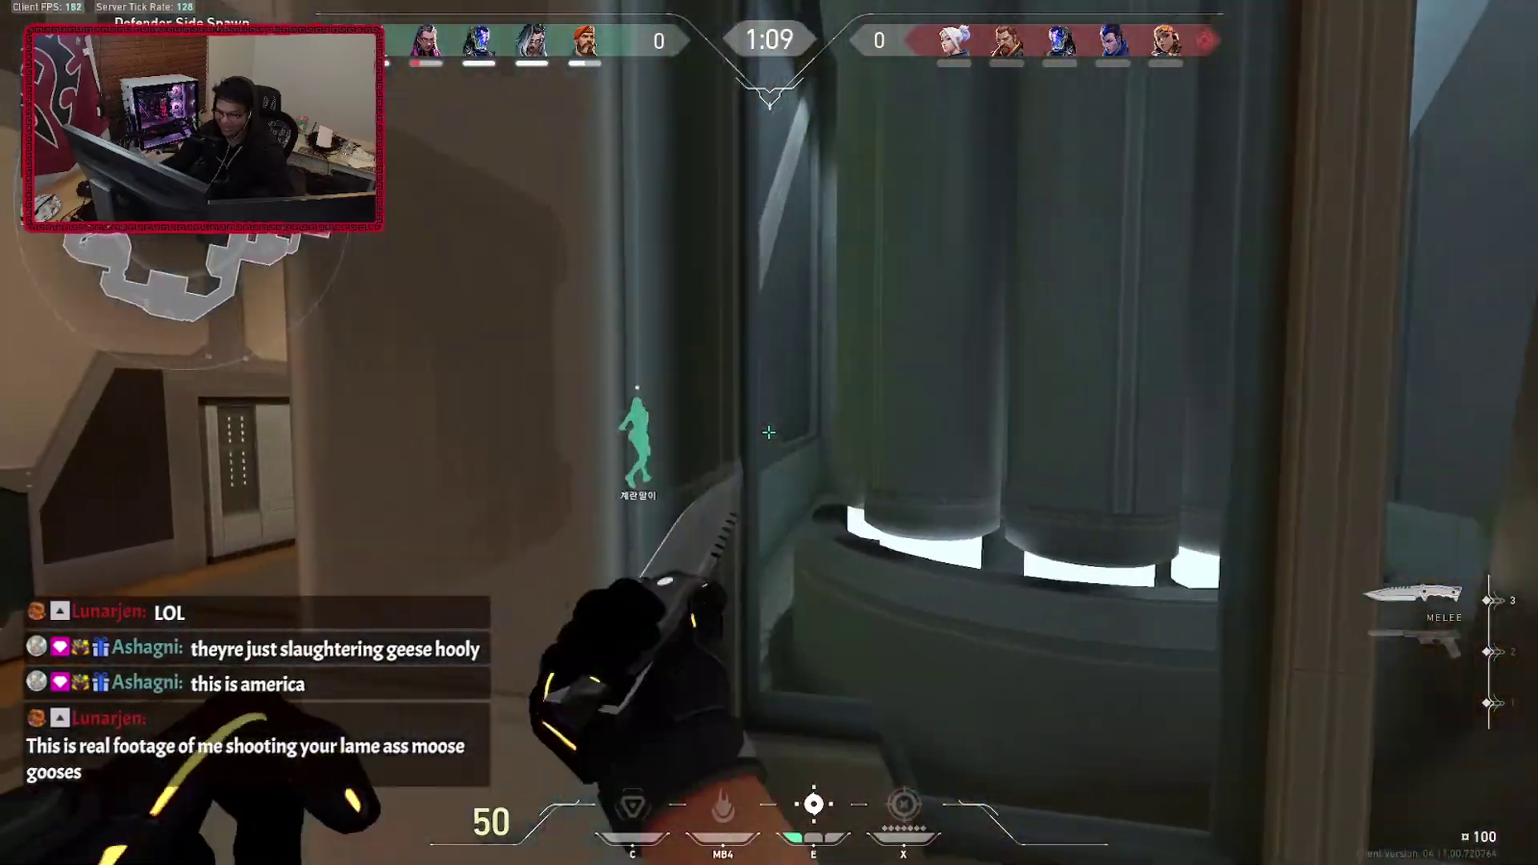